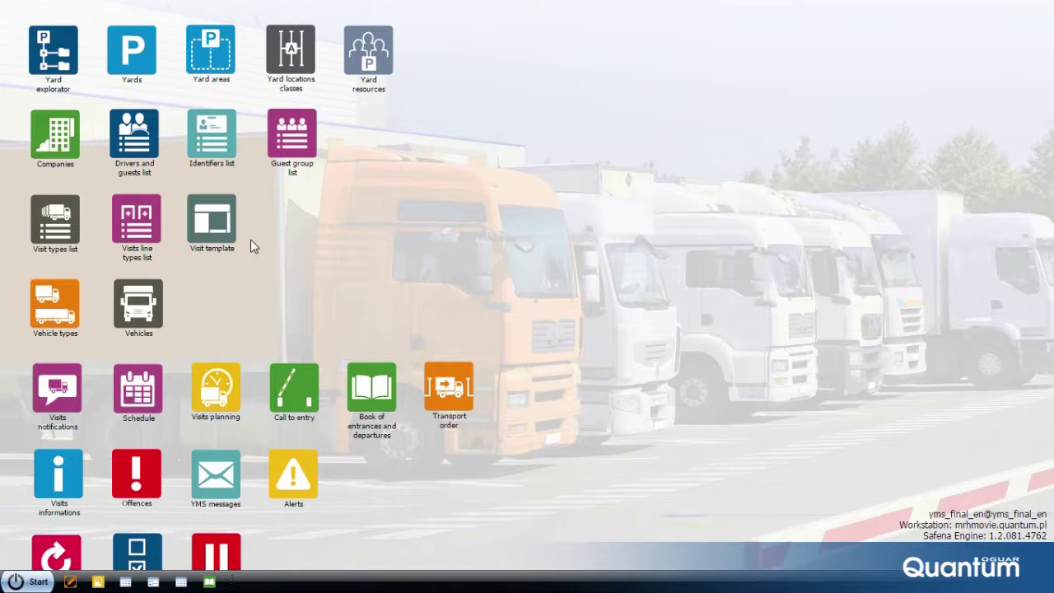
Step: Group the Visits planning, Transport order, entrances book and Call to entry tiles, then open Yard explorer's Visitors
left_click_drag(215, 387, 482, 212)
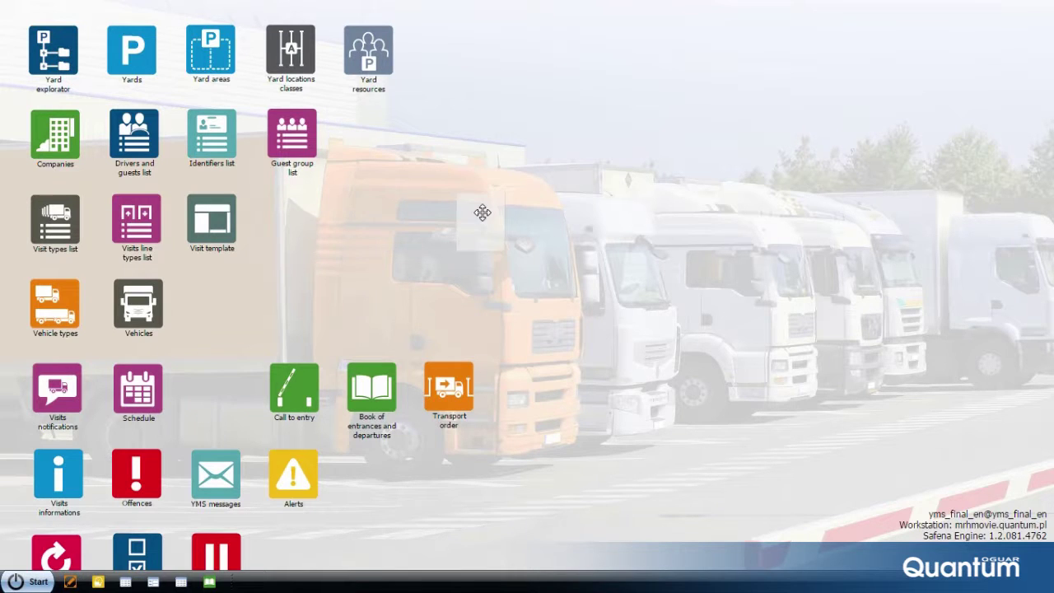
left_click_drag(449, 387, 544, 219)
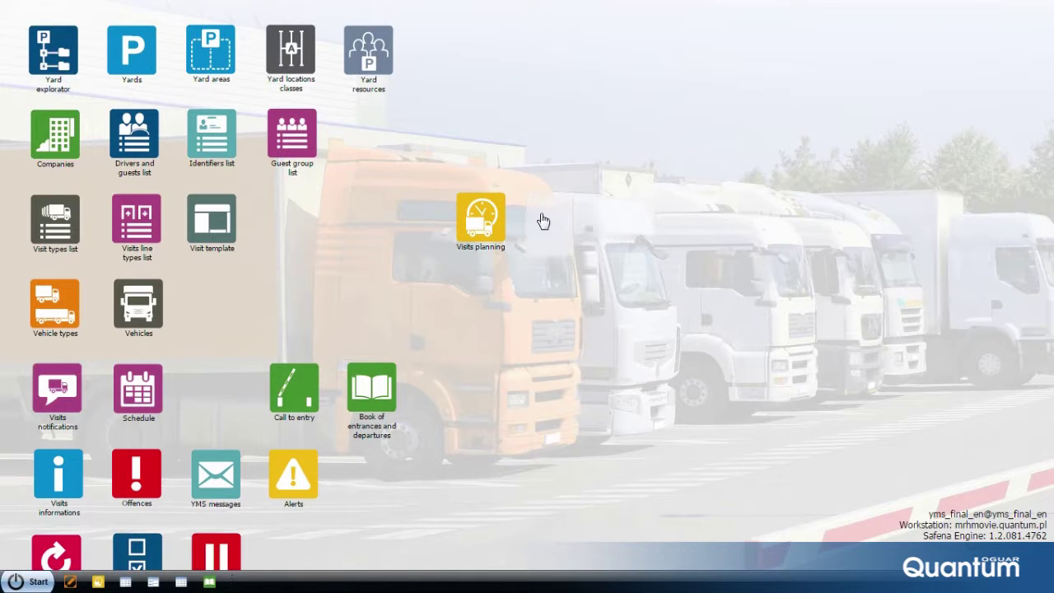
left_click_drag(385, 377, 489, 284)
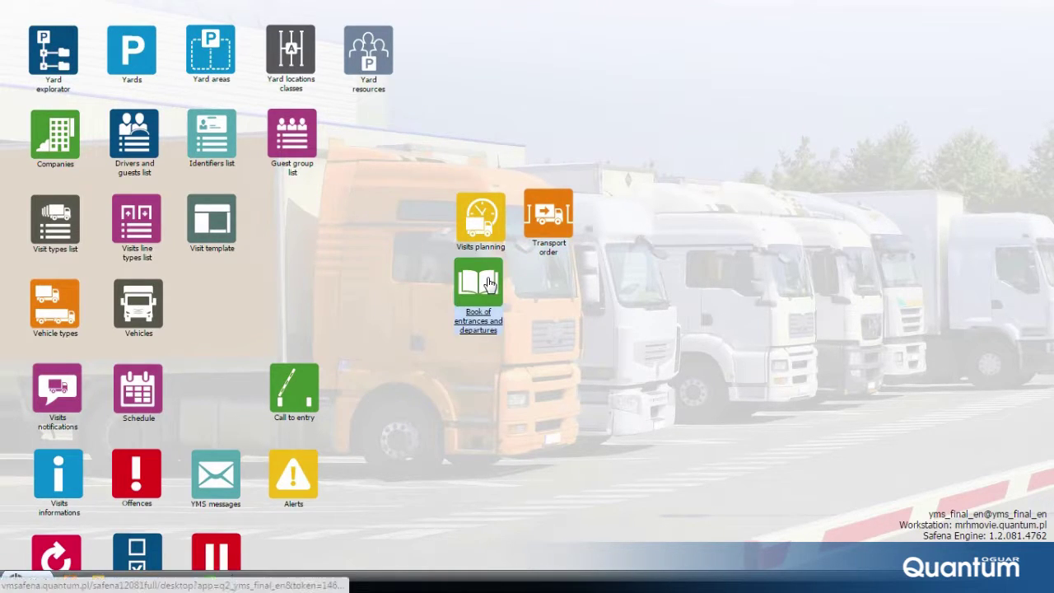
mouse_move(294, 391)
left_mouse_down()
mouse_move(552, 287)
mouse_move(557, 294)
left_mouse_up()
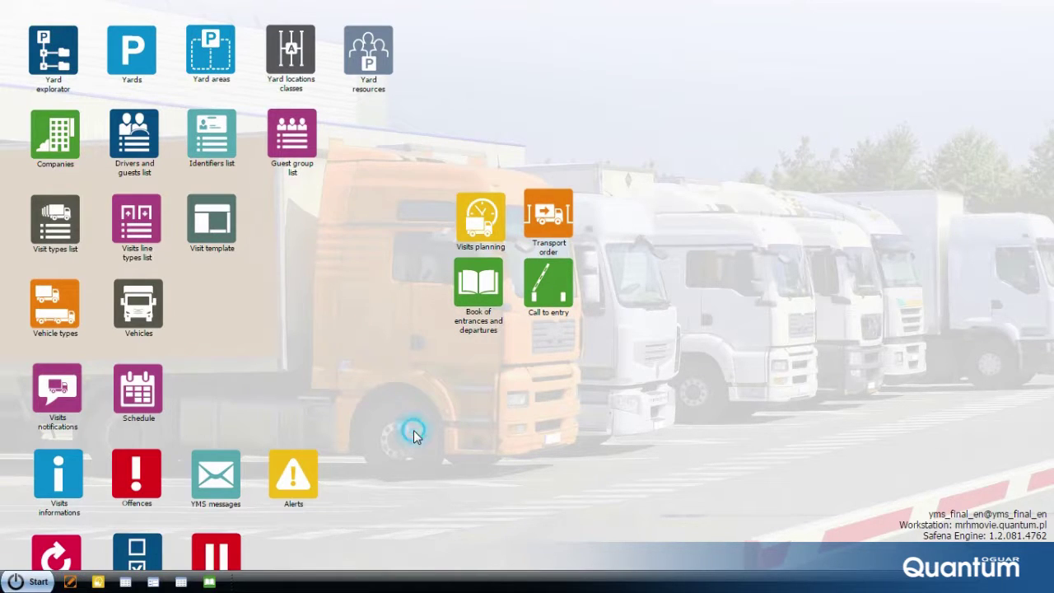
left_click(36, 582)
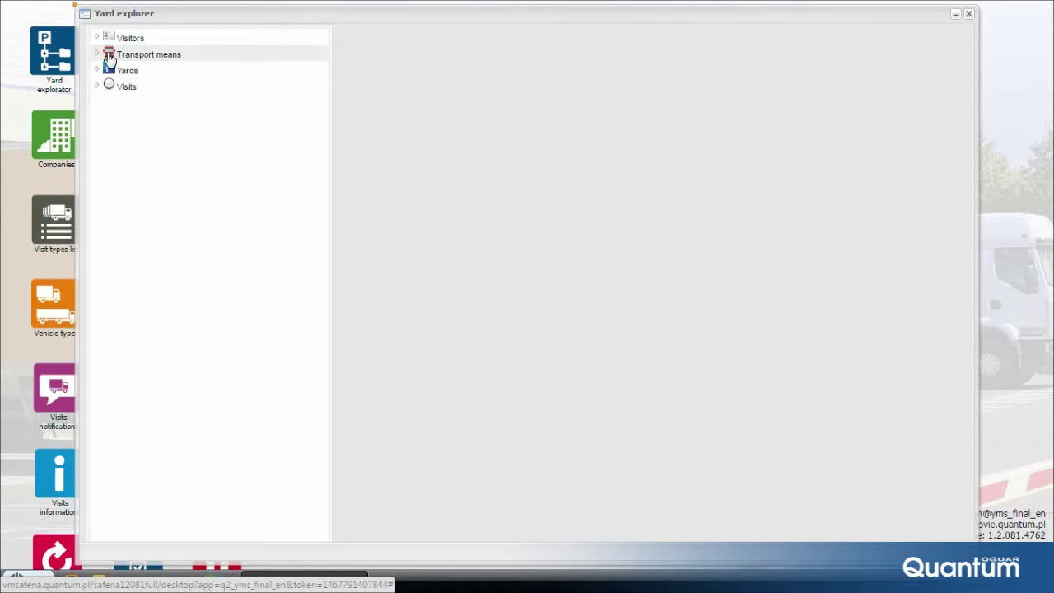
left_click(96, 38)
Step: View the Main group guests, truck KRK 3004 in OS transport, and the TIR trucks
left_click(134, 55)
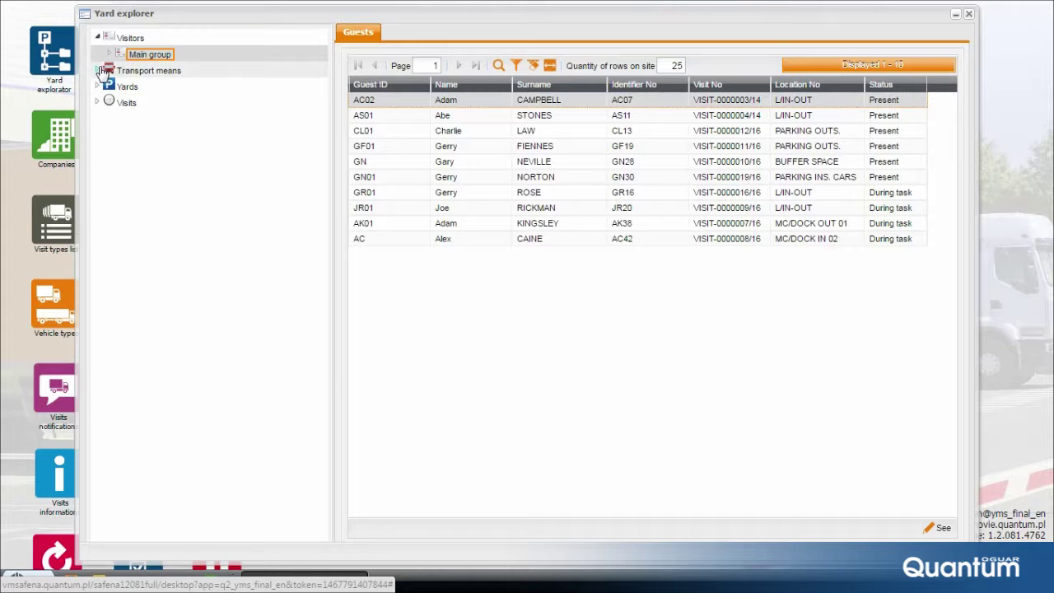
left_click(97, 71)
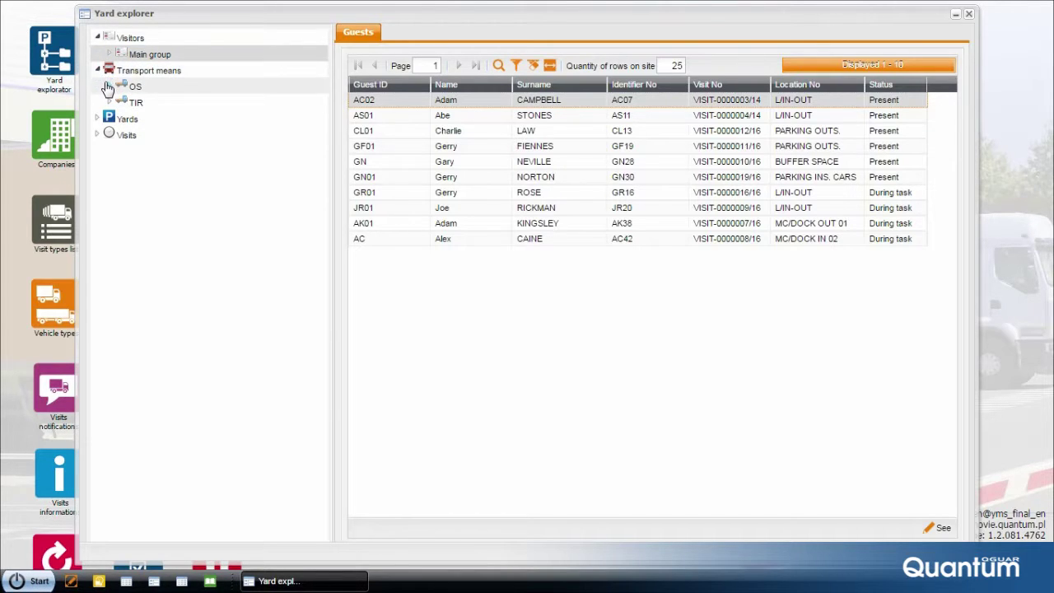
left_click(110, 85)
left_click(146, 105)
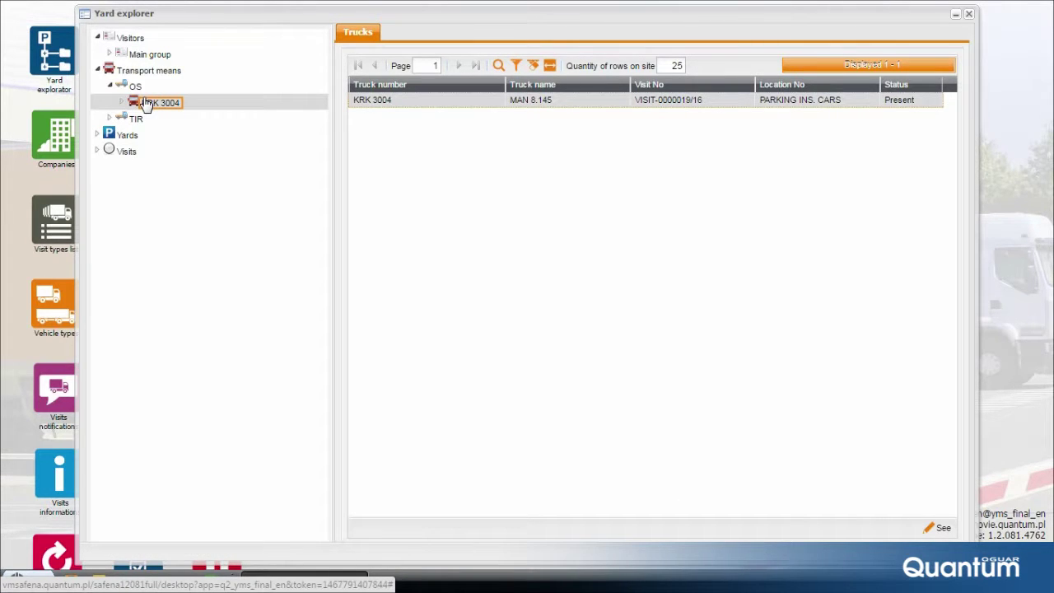
left_click(136, 119)
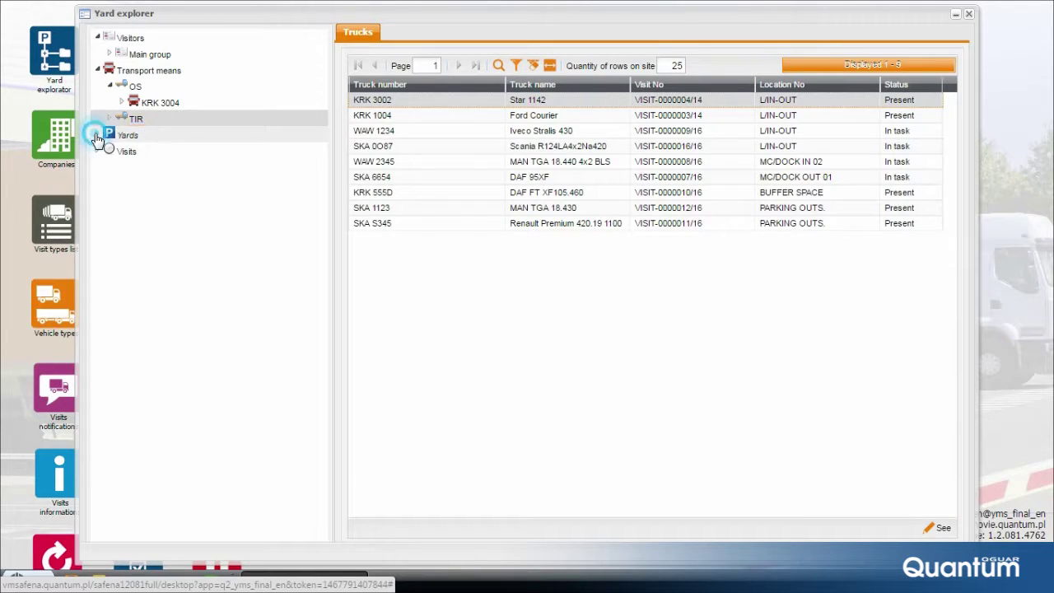
Step: Open the WS2 and WS1 yard overviews under Yards
left_click(98, 134)
left_click(109, 151)
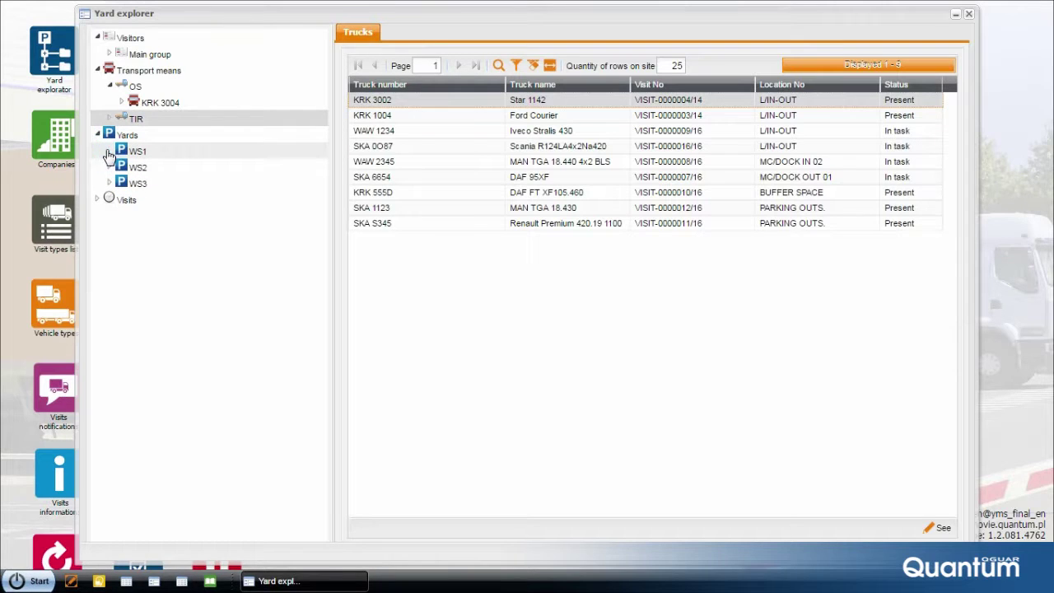
left_click(129, 168)
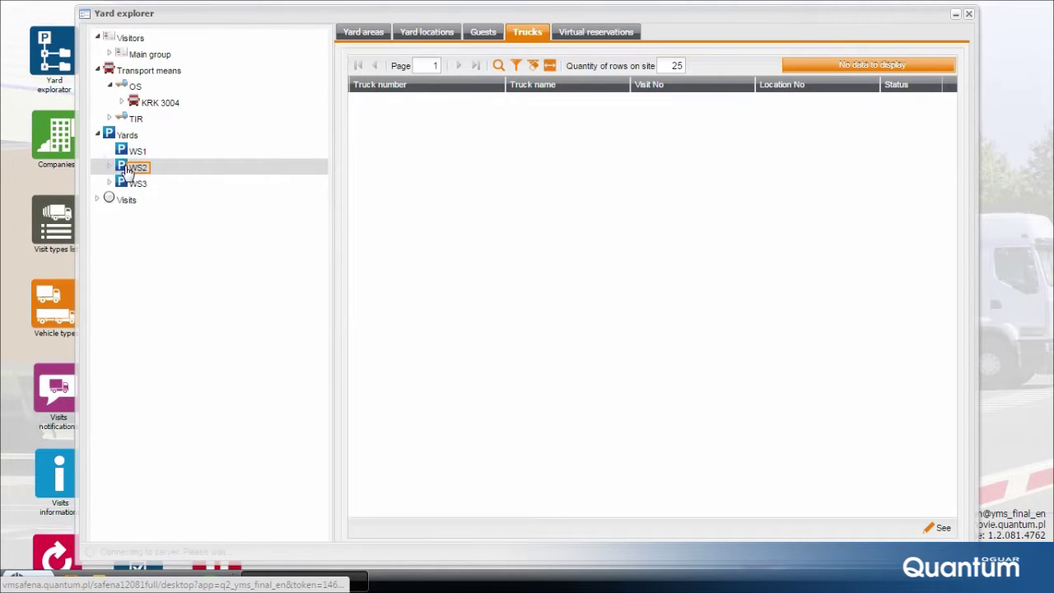
left_click(132, 153)
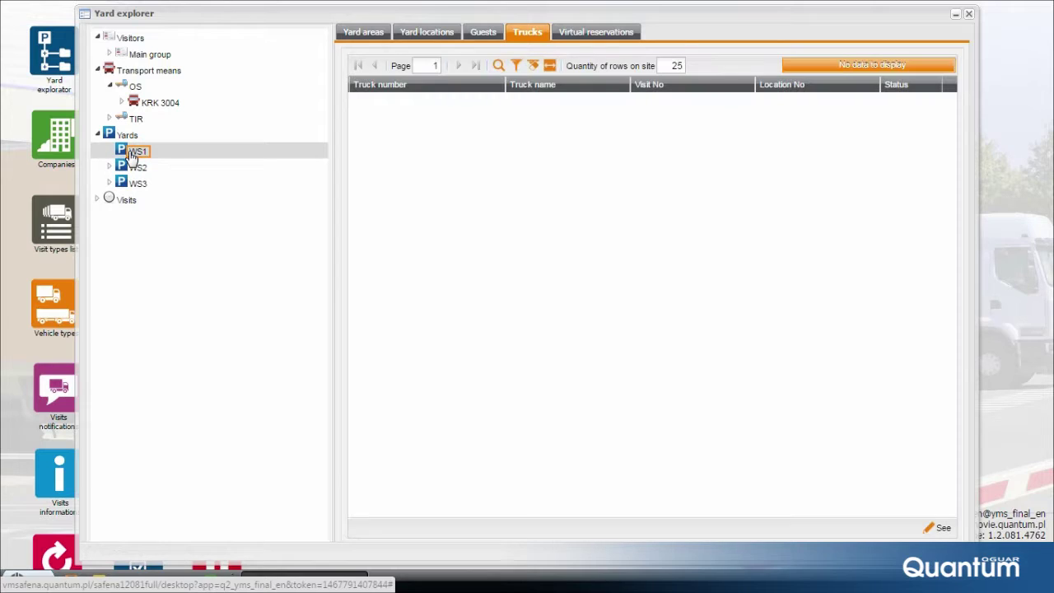
Step: List the not finished visit tasks and open TASK-0000008/16
left_click(98, 200)
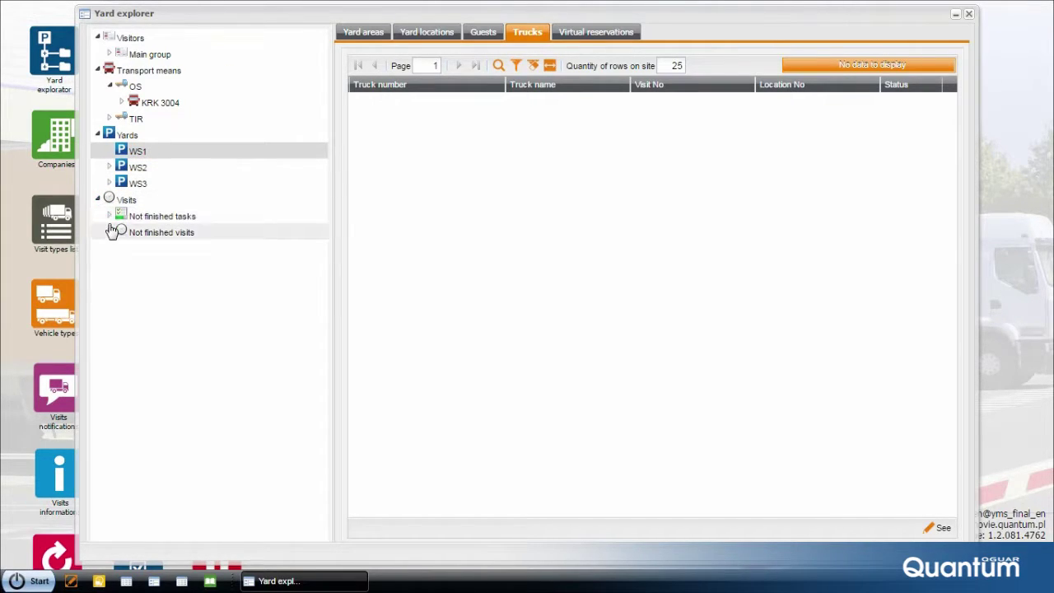
left_click(110, 219)
left_click(146, 219)
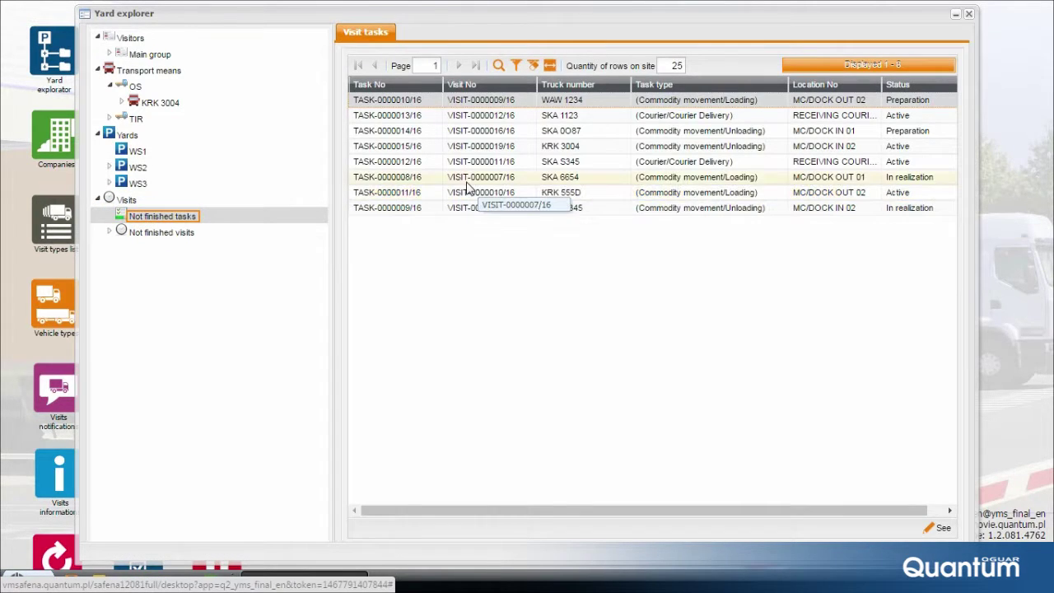
double_click(466, 181)
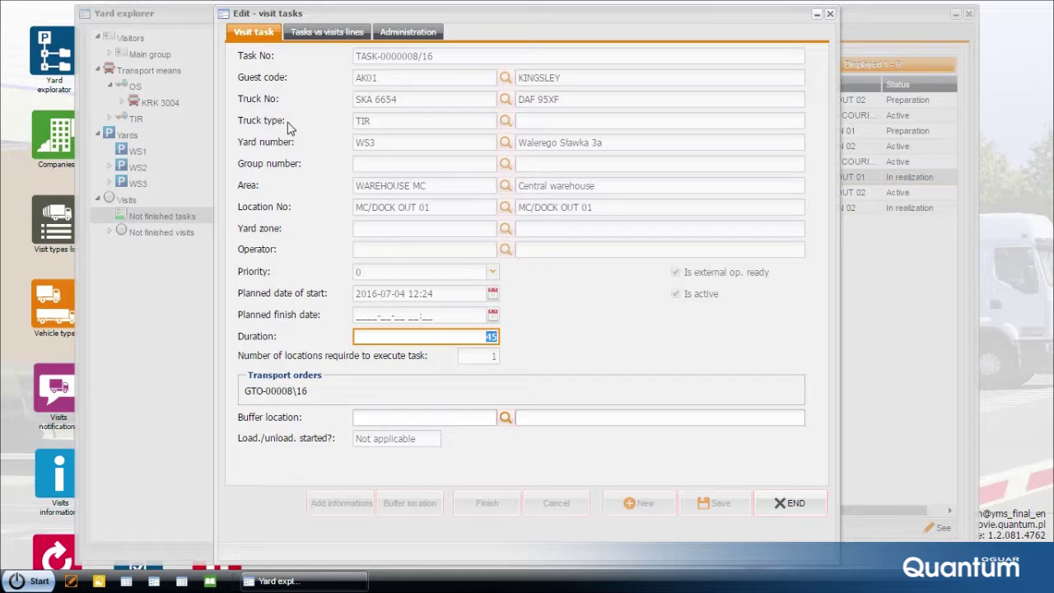
left_click(327, 36)
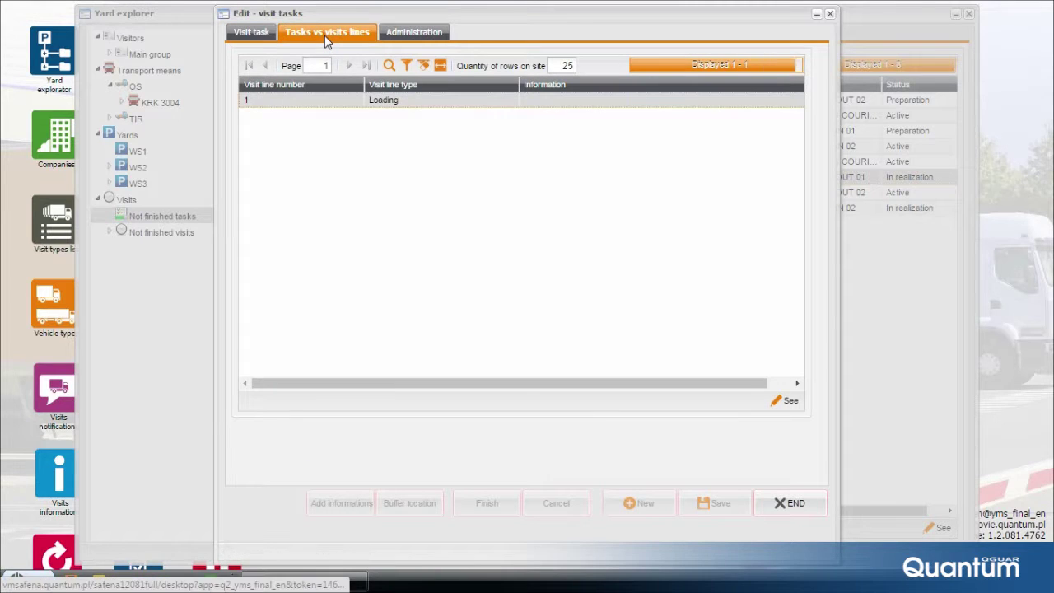
left_click(400, 31)
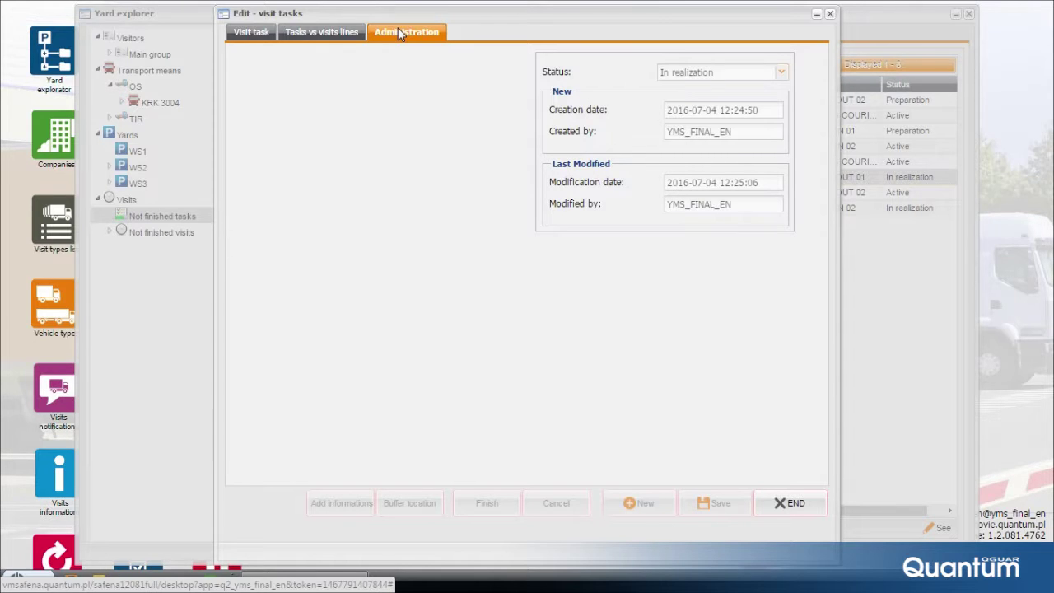
left_click(258, 33)
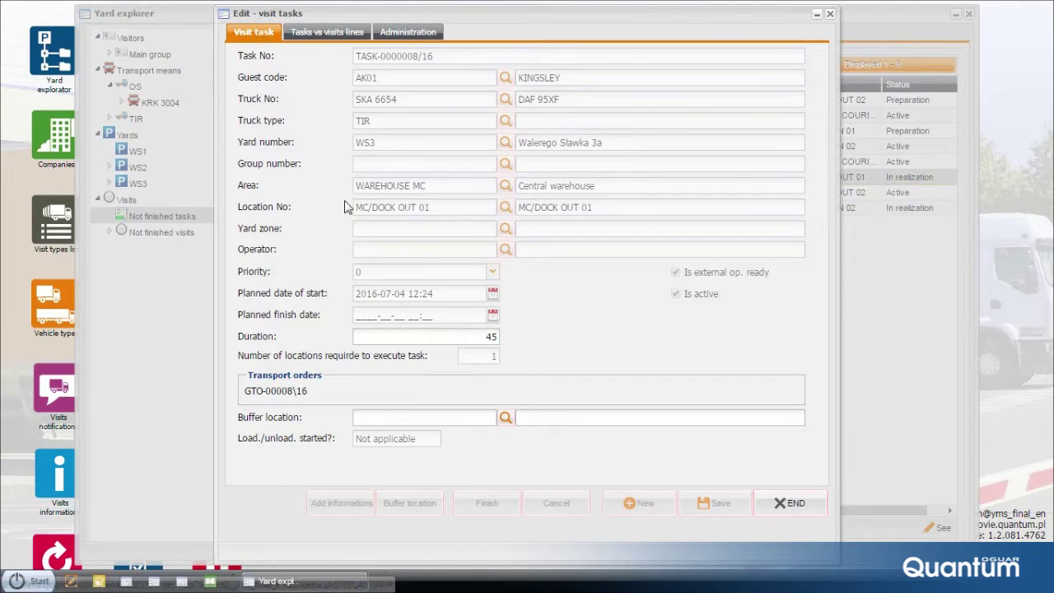
left_click(772, 507)
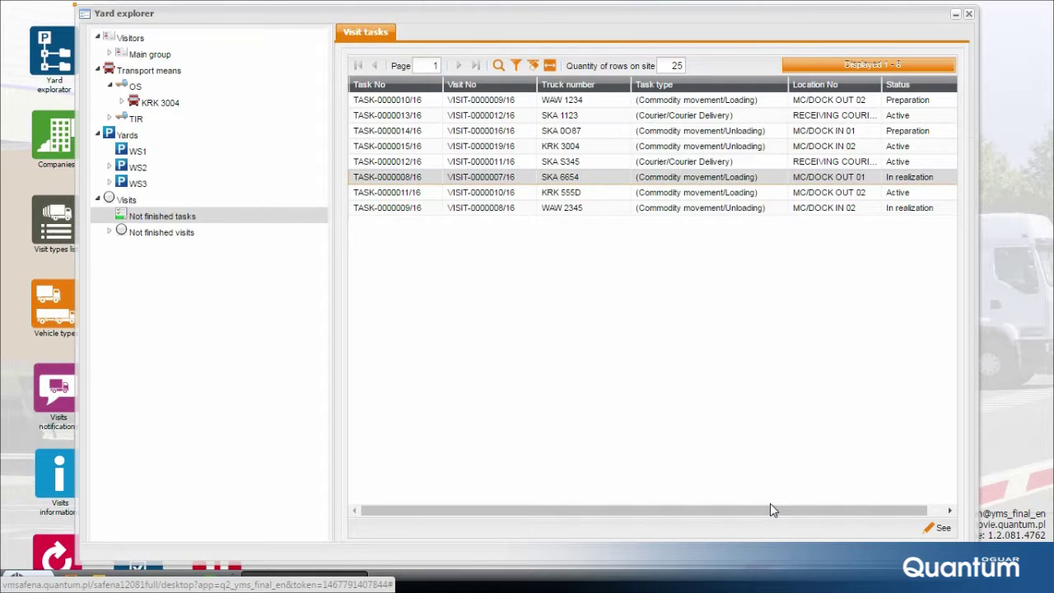
Step: Close the Yard explorer and open the Visits planning list
left_click(969, 13)
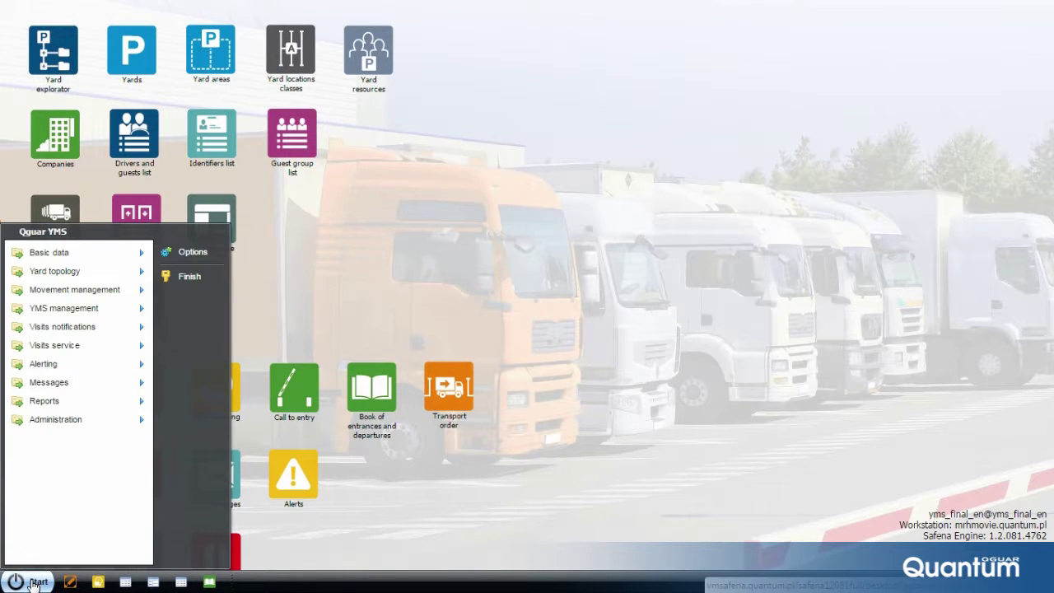
mouse_move(55, 345)
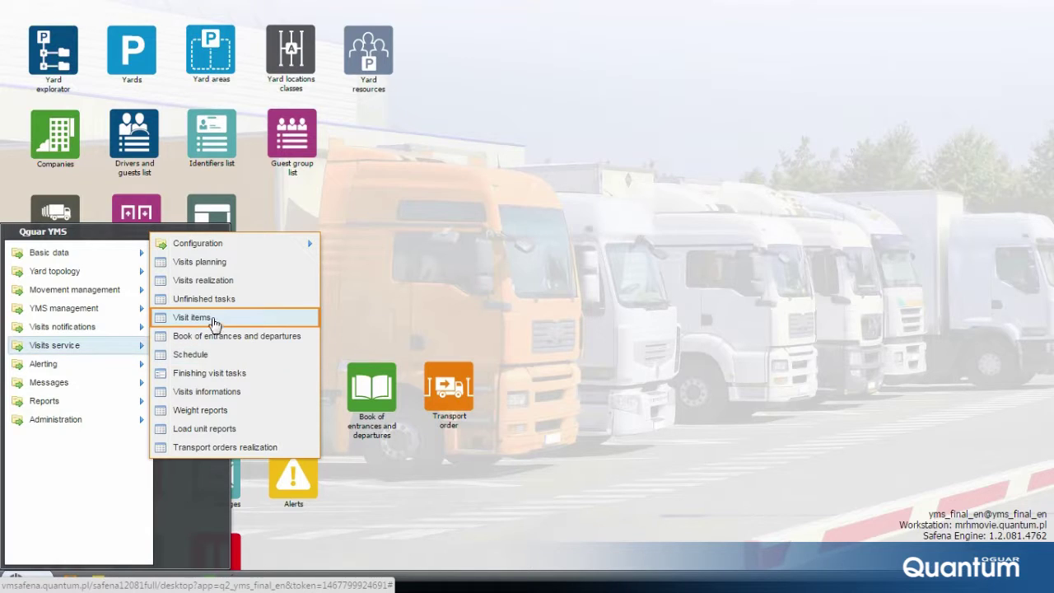
left_click(224, 262)
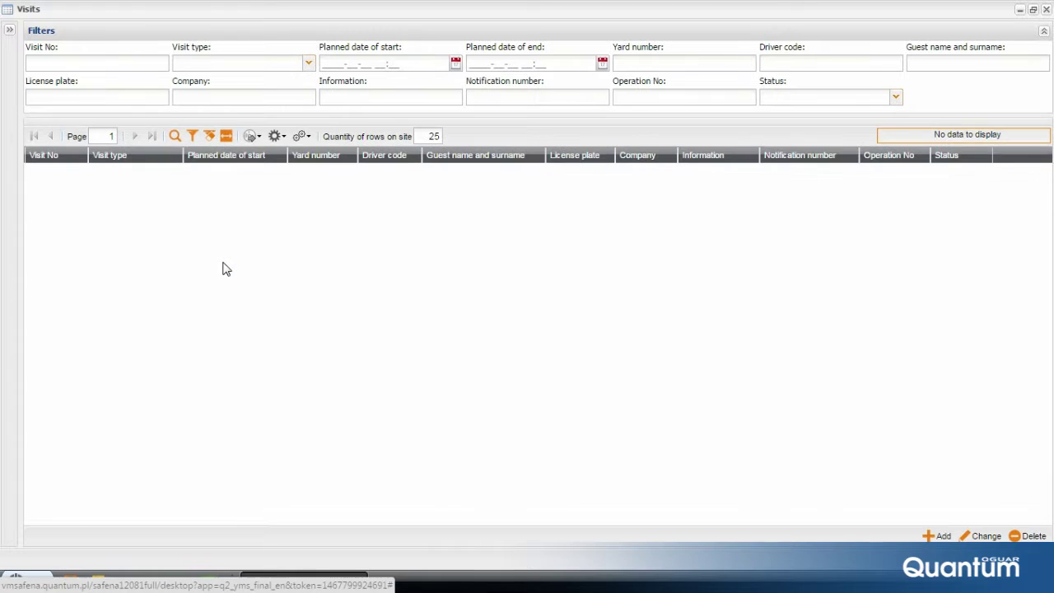
Step: List all visits, open VISIT-0000003/14 and show its tasks and items
left_click(174, 137)
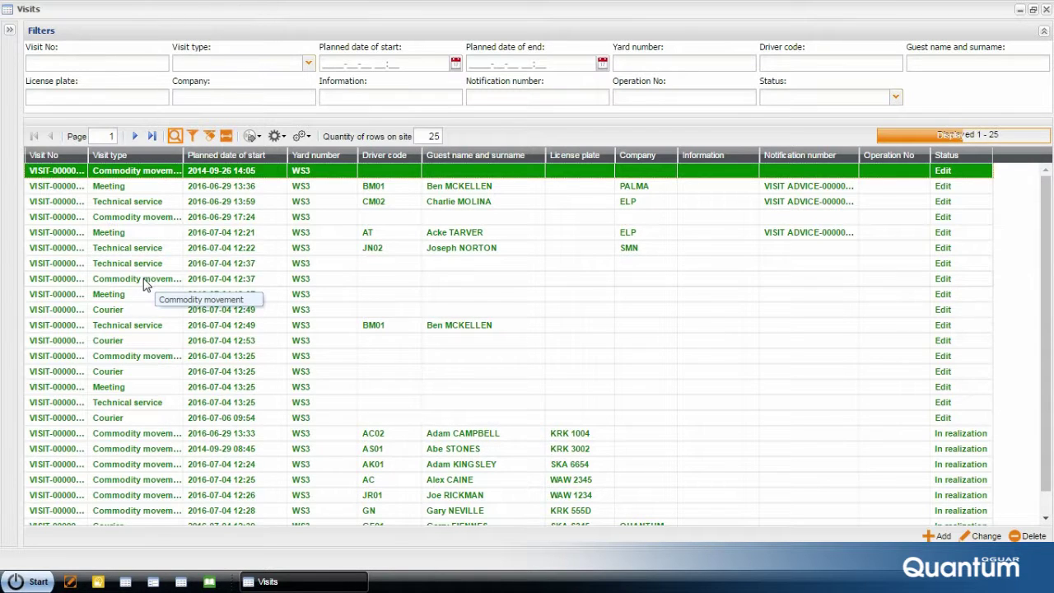
double_click(142, 435)
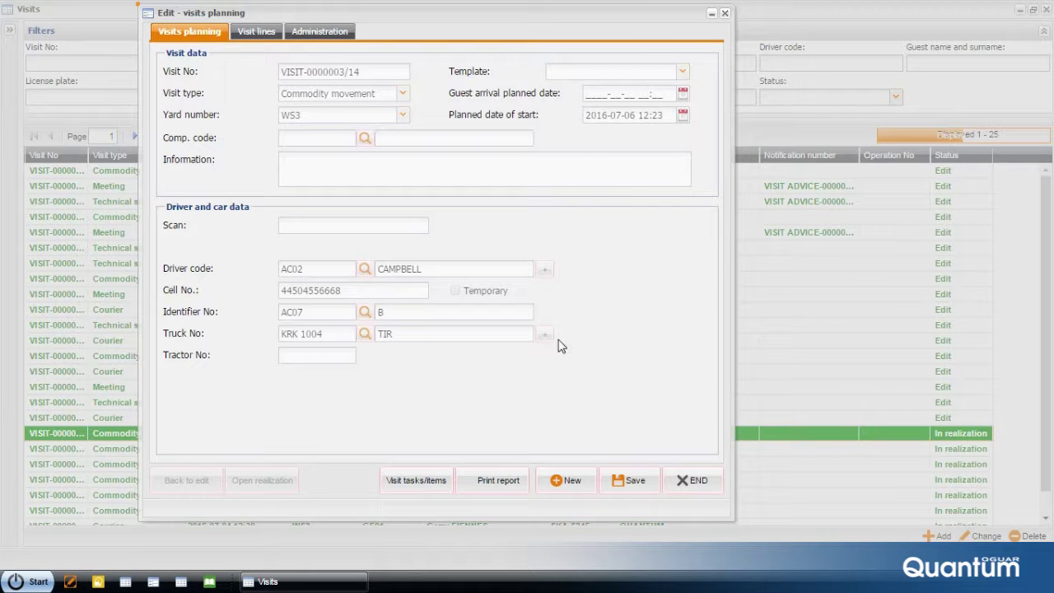
left_click(434, 484)
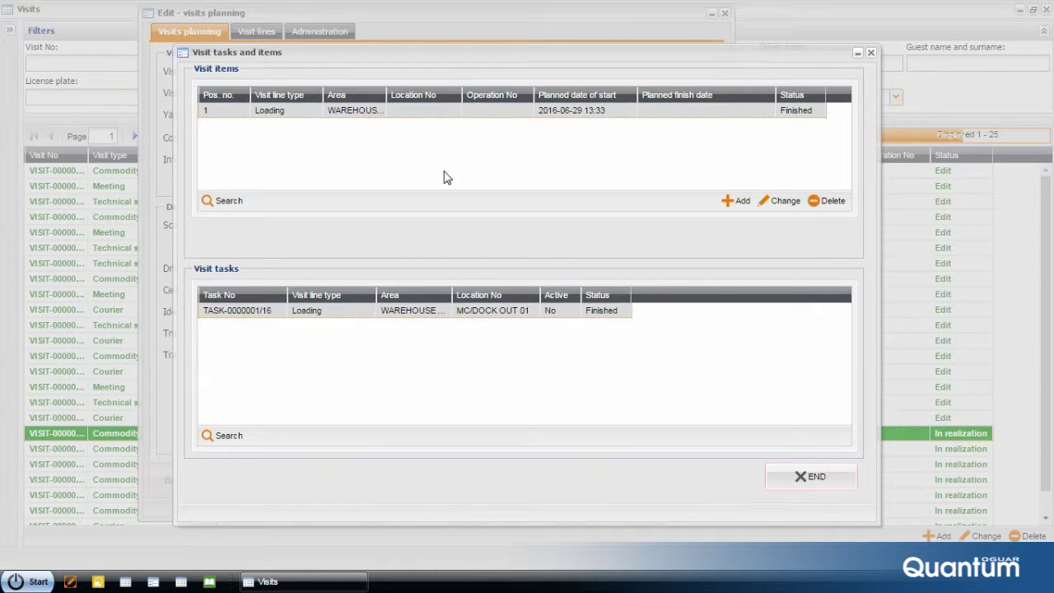
Step: Draft a new Unloading visit line with a 30 duration
left_click(730, 203)
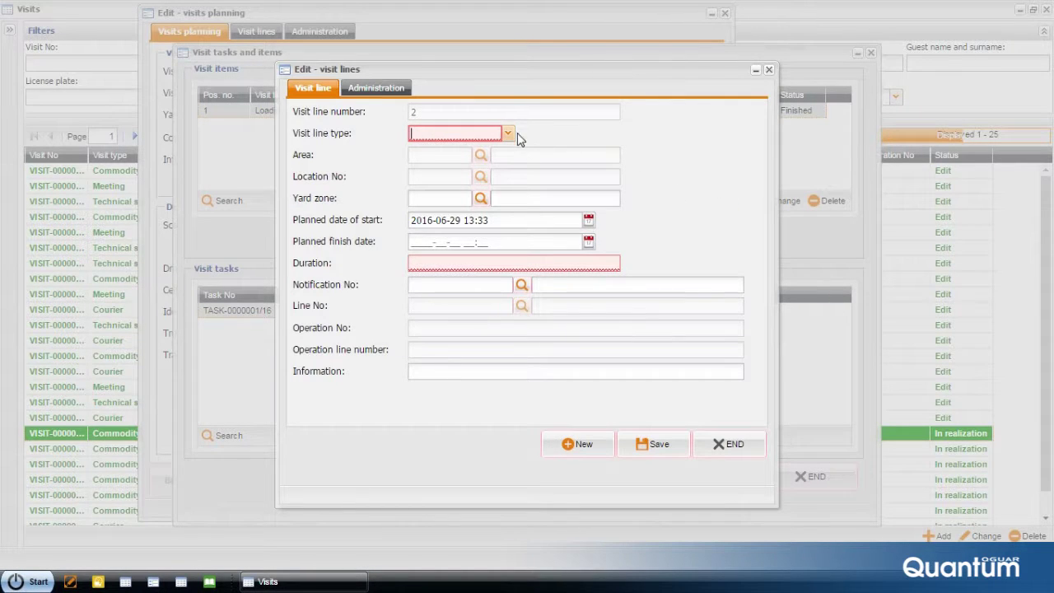
left_click(508, 133)
left_click(485, 165)
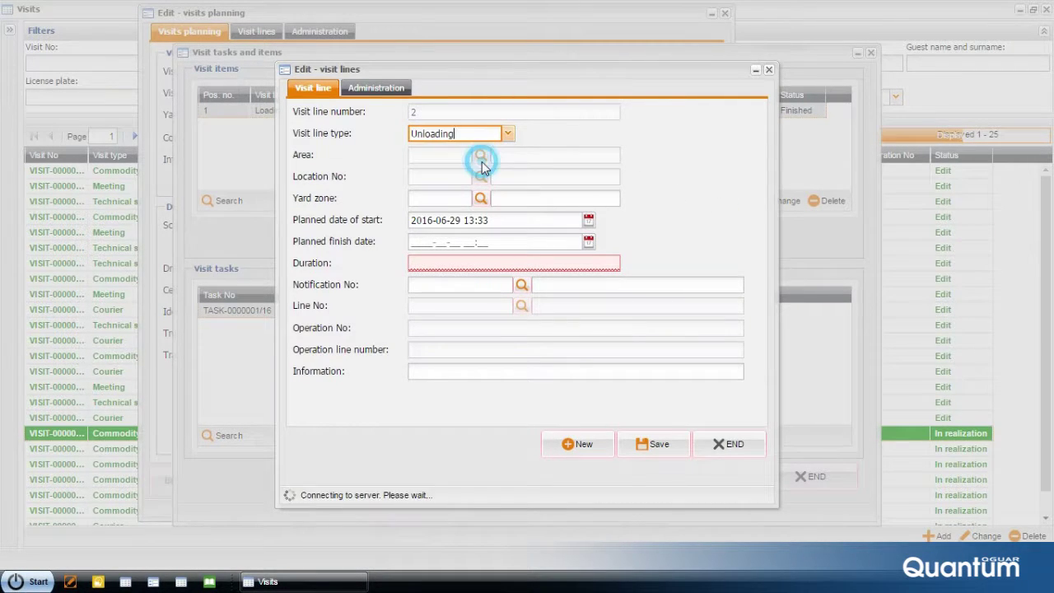
left_click(457, 264)
type("30")
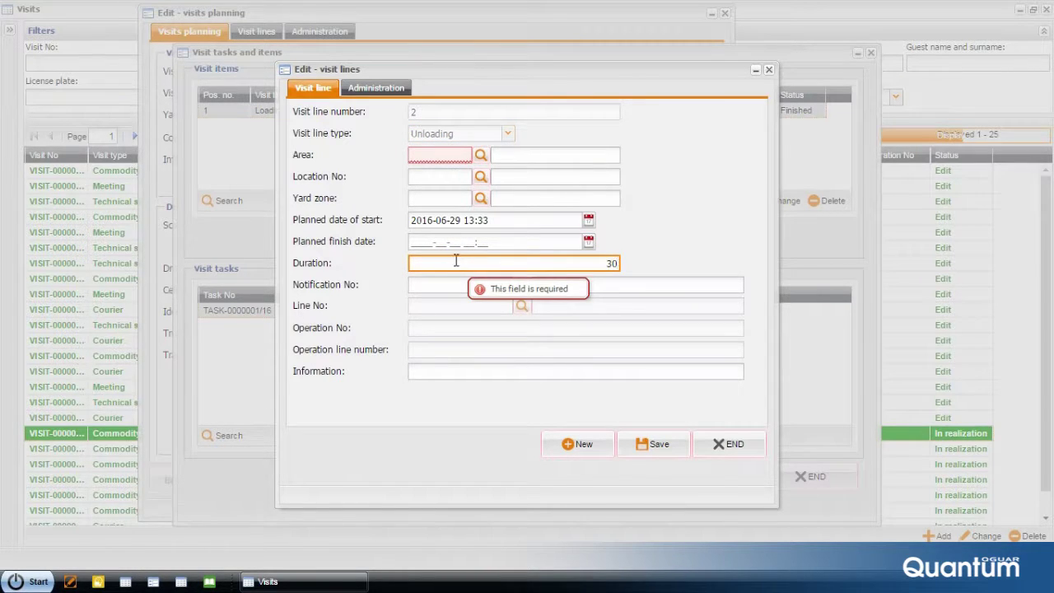
left_click(447, 242)
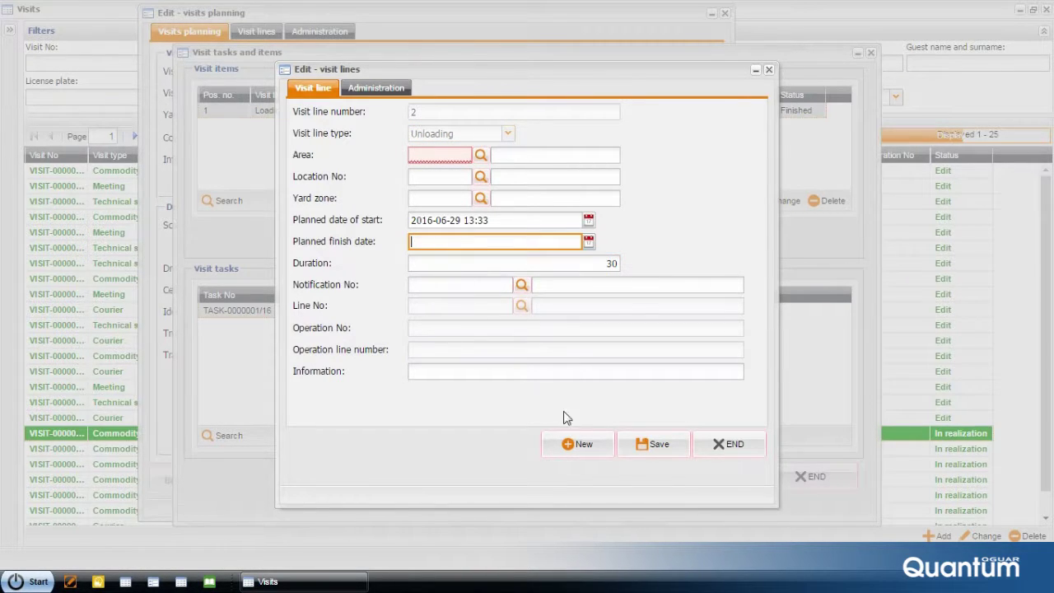
Step: Discard the draft line and close the visit back to the visits list
left_click(729, 447)
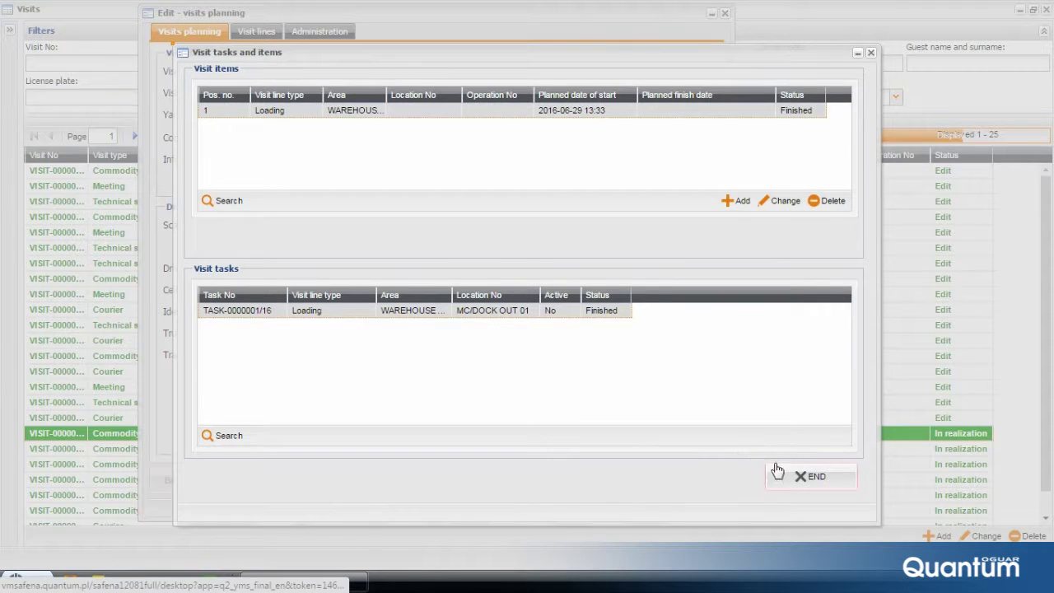
left_click(797, 476)
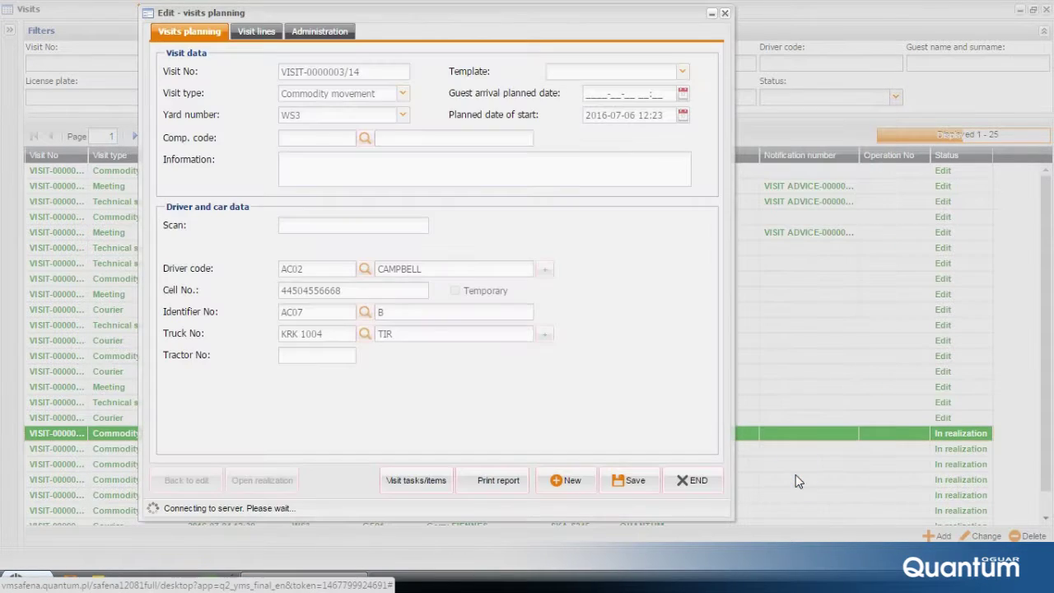
left_click(700, 481)
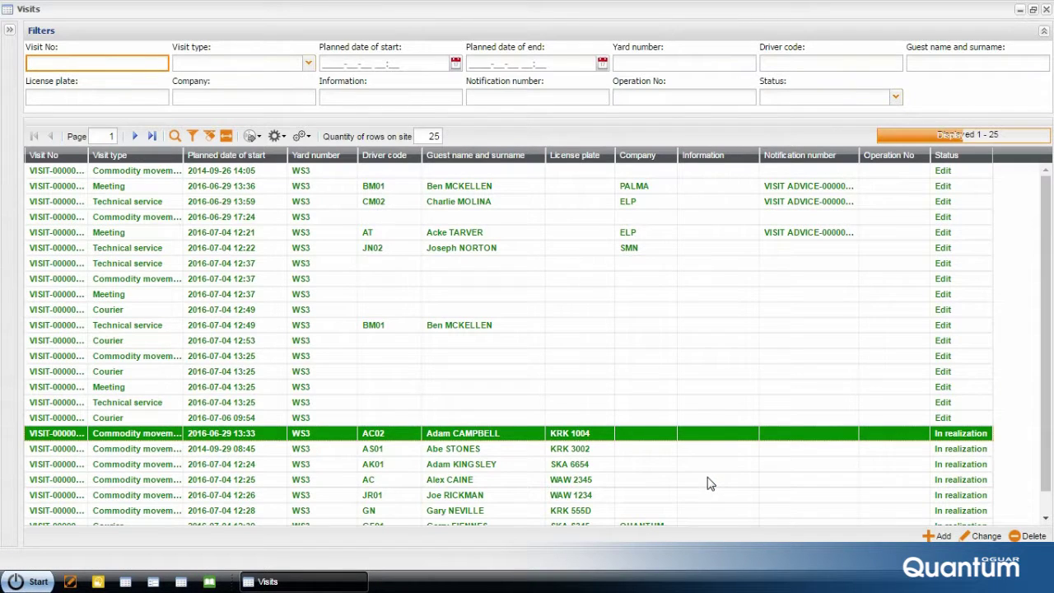
left_click(153, 420)
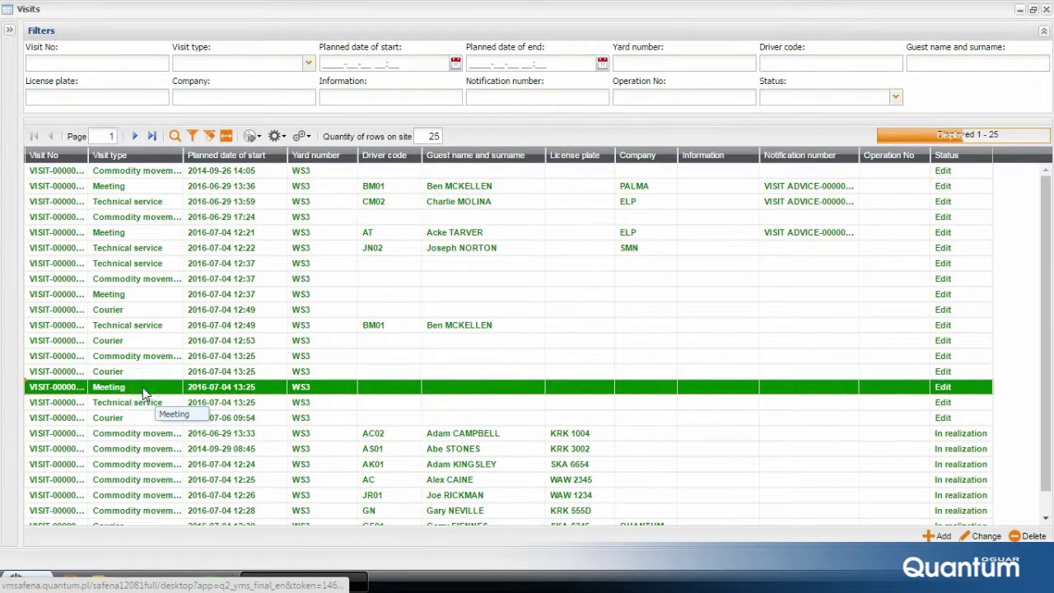
Step: Check the Commodity movement and Meeting visits, then open the dock Schedule
left_click(133, 357)
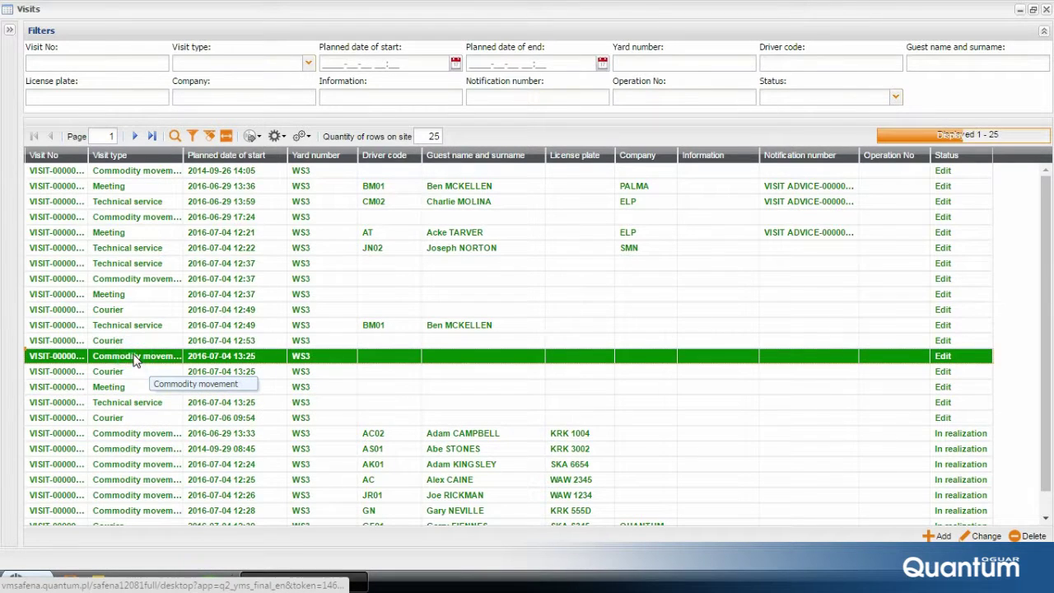
left_click(124, 301)
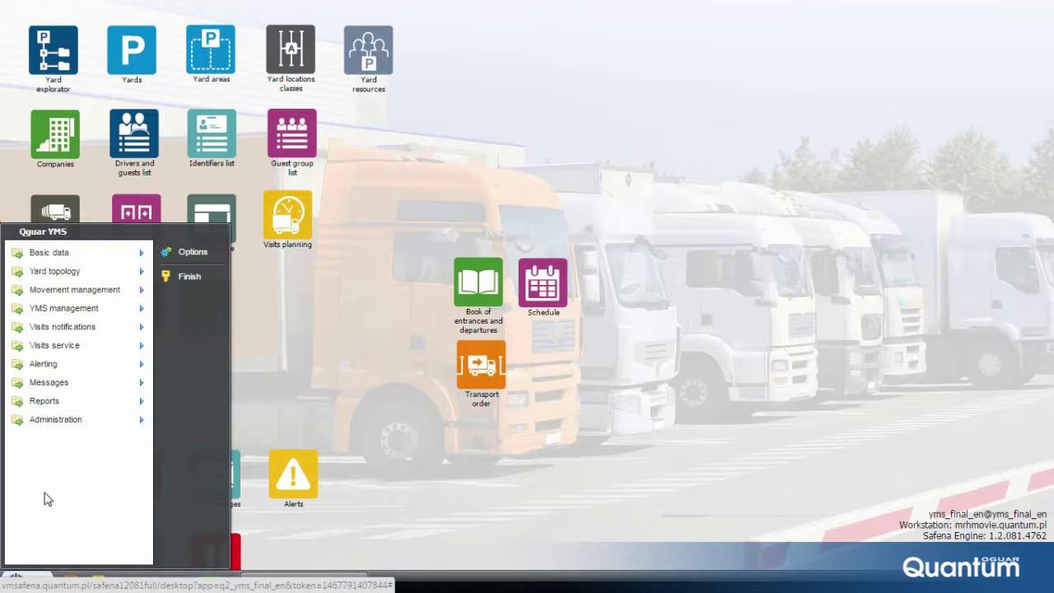
mouse_move(54, 345)
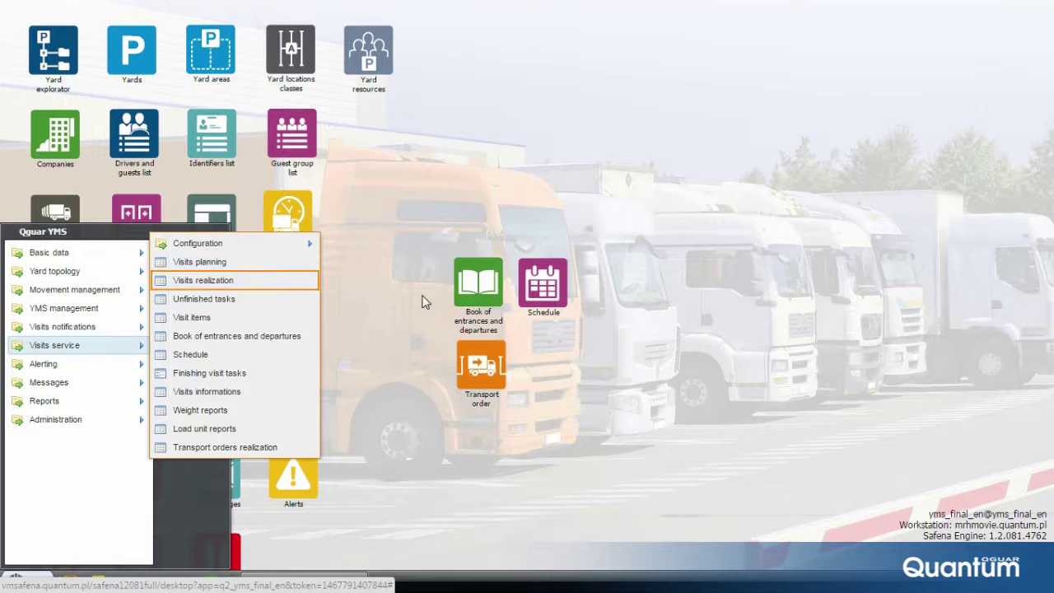
left_click(543, 292)
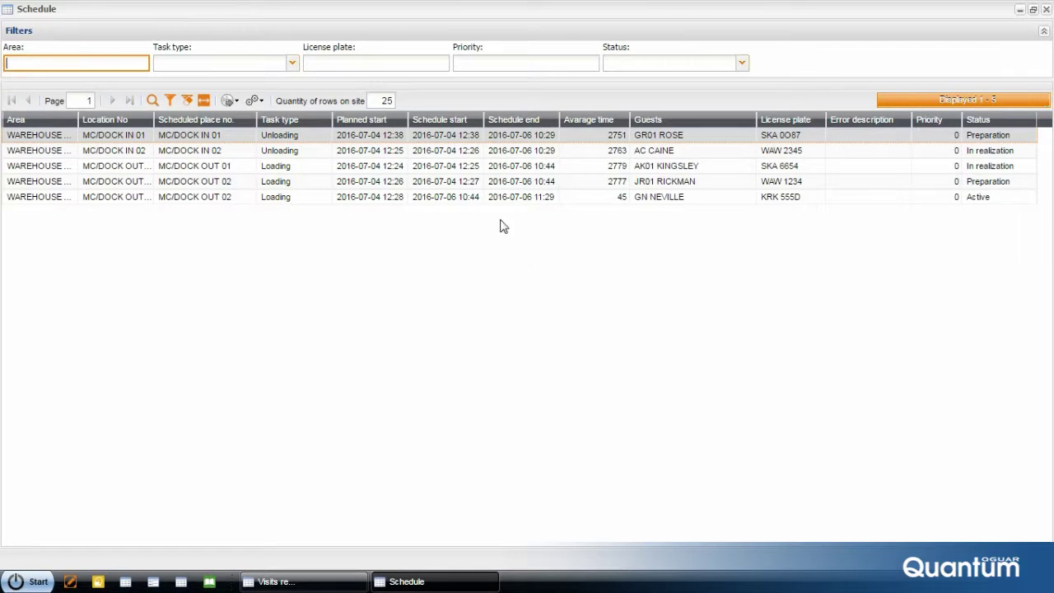
Step: Select three loading tasks in the dock schedule, then close the Schedule
left_click(463, 169)
left_click(454, 183)
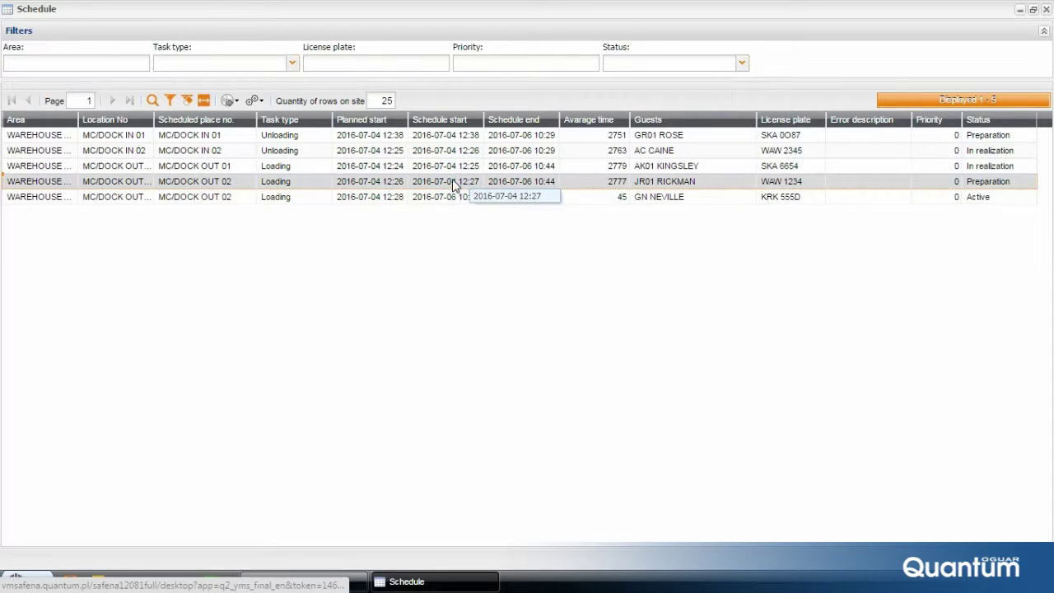
left_click(439, 197)
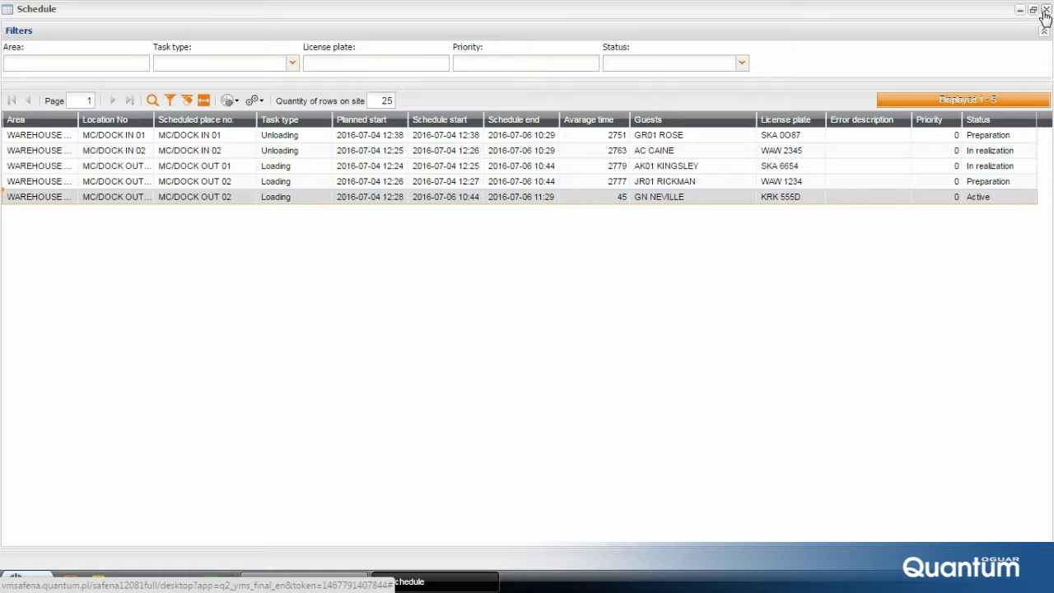
left_click(1045, 9)
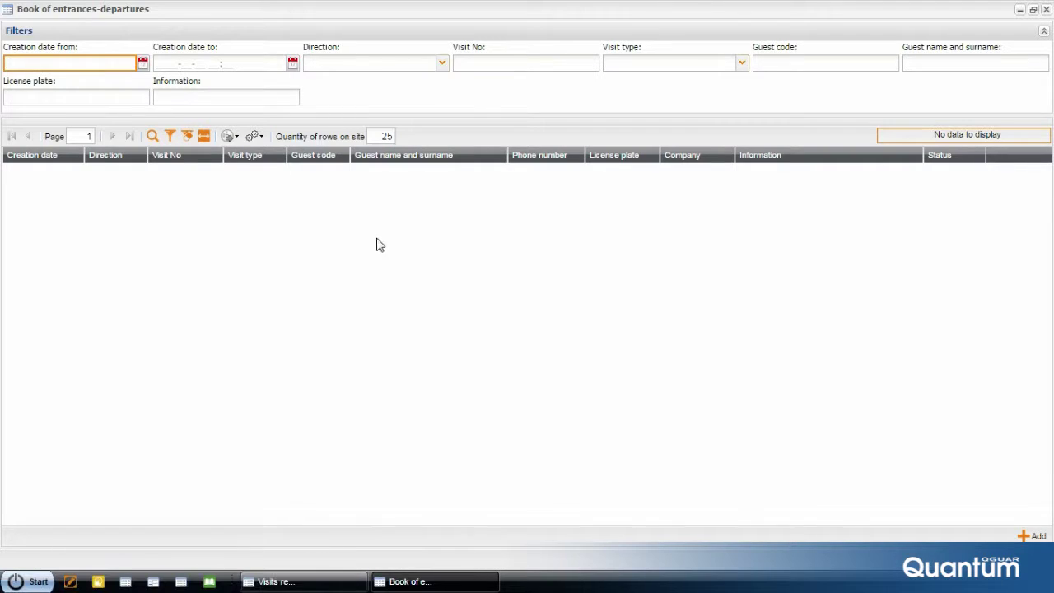
Step: Load the 14 entrance-departure records, inspect three, then restore the Visits realization list
left_click(152, 138)
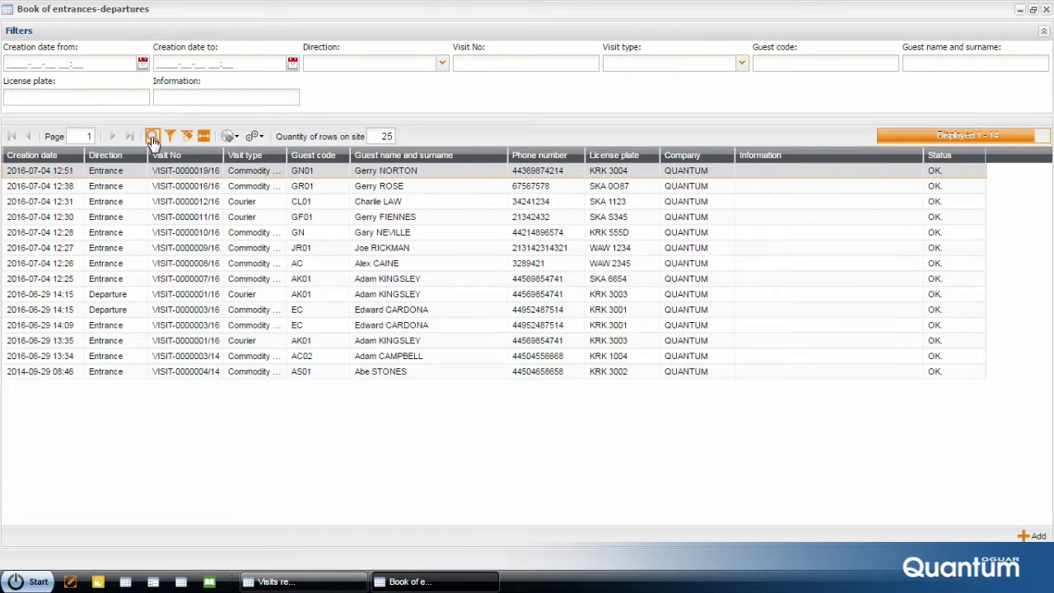
left_click(181, 188)
left_click(183, 217)
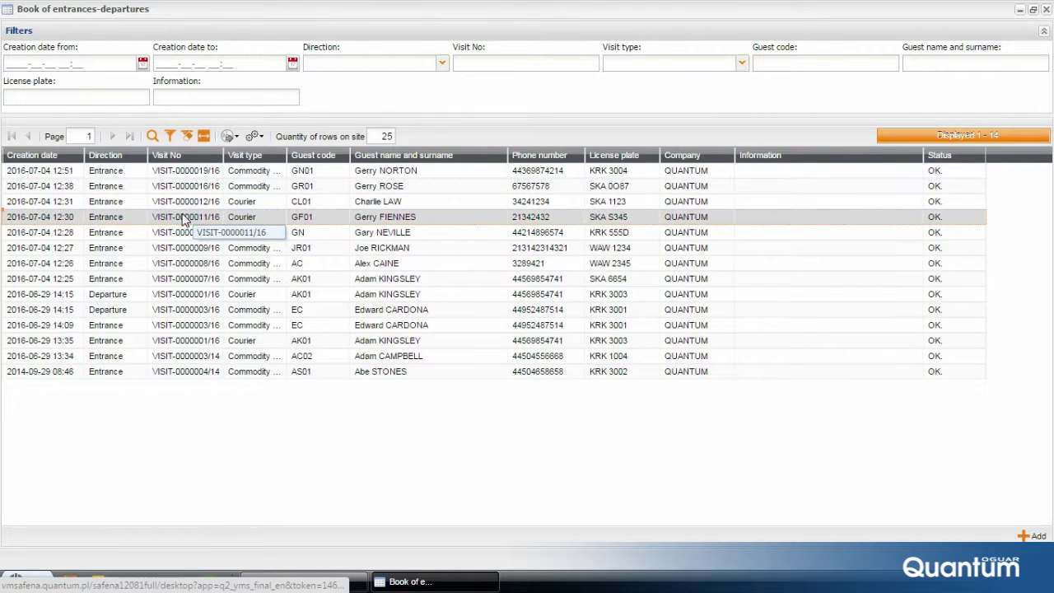
left_click(189, 263)
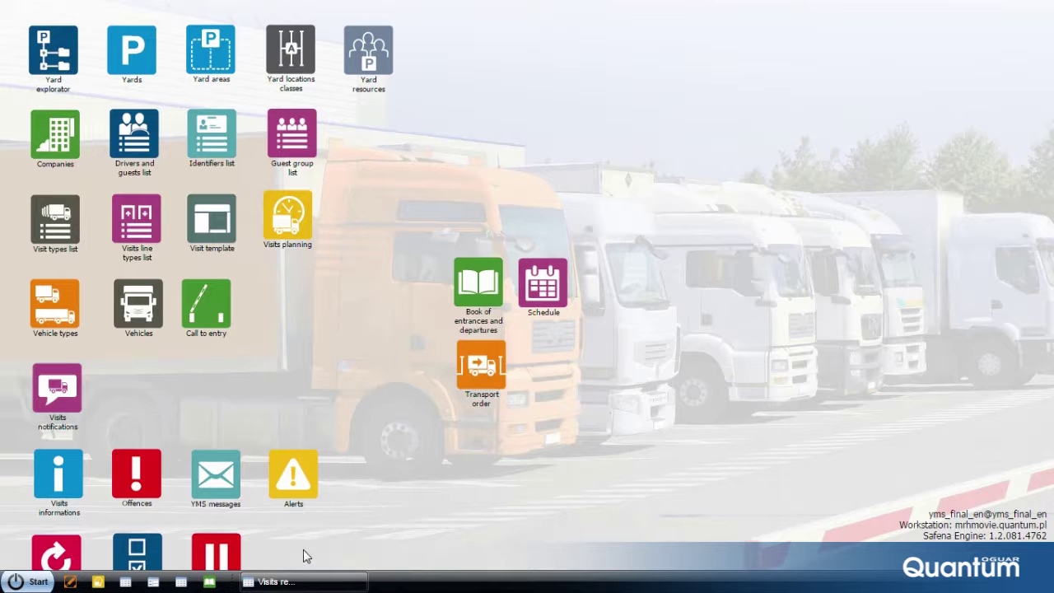
left_click(298, 582)
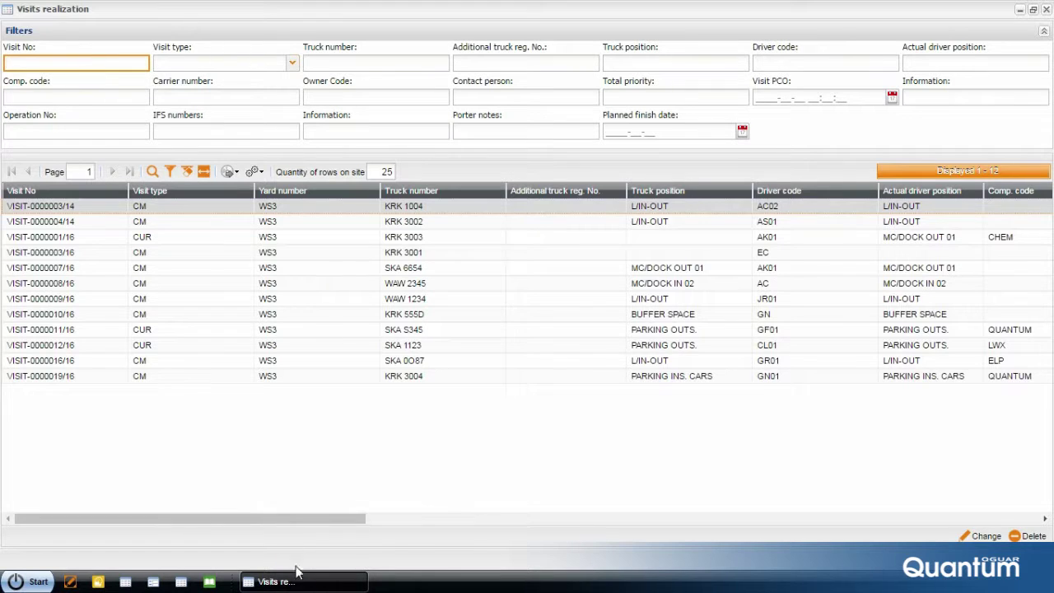
Step: Open visit VISIT-0000007/16 from the realization list
left_click(298, 246)
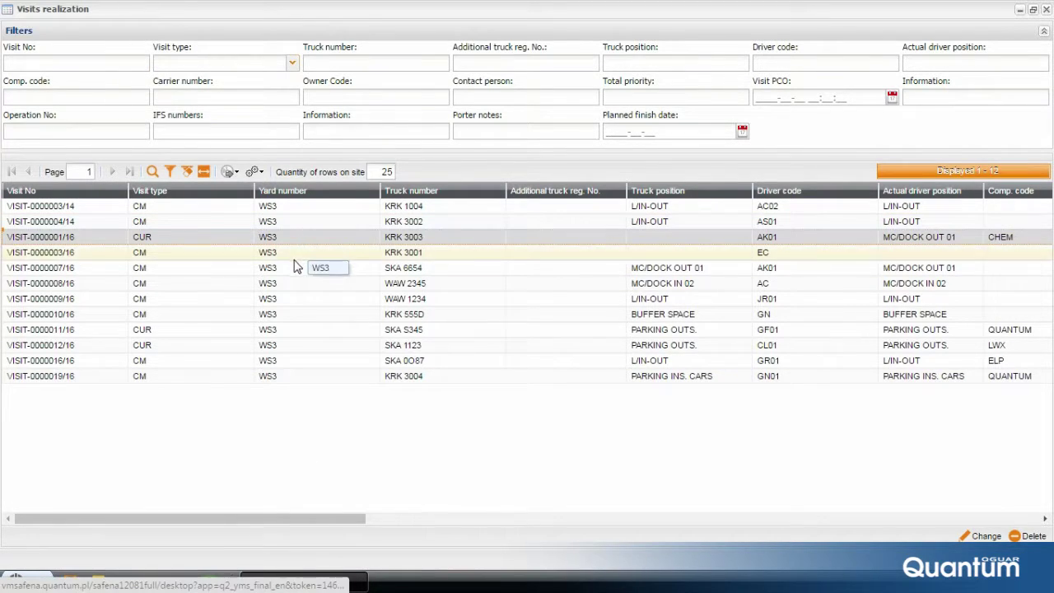
left_click(291, 272)
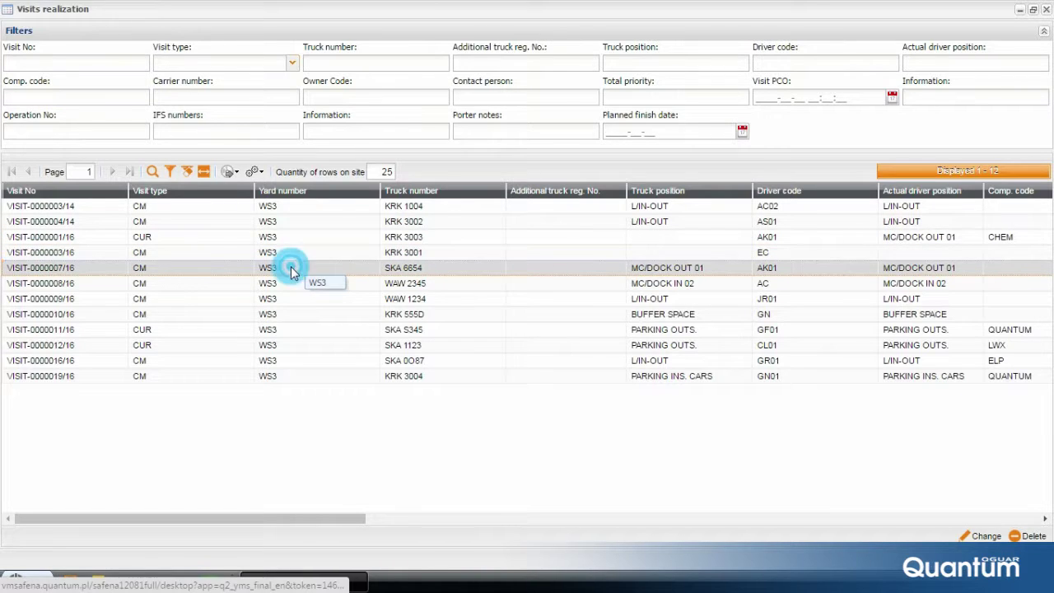
double_click(291, 272)
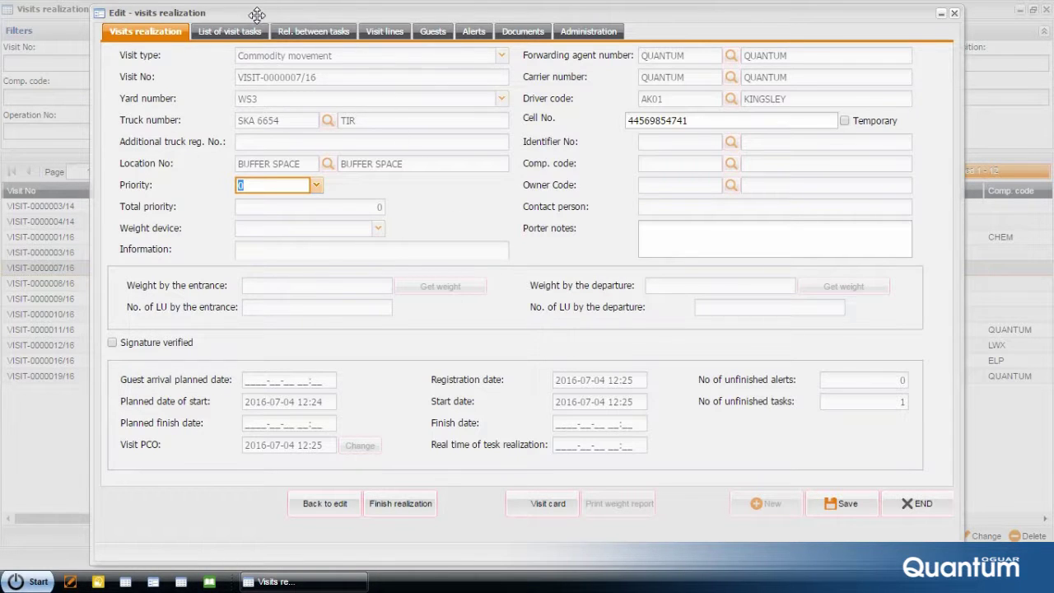
Step: Review the visit's tasks, task relations, visit lines and guests, then close it unchanged
left_click(230, 33)
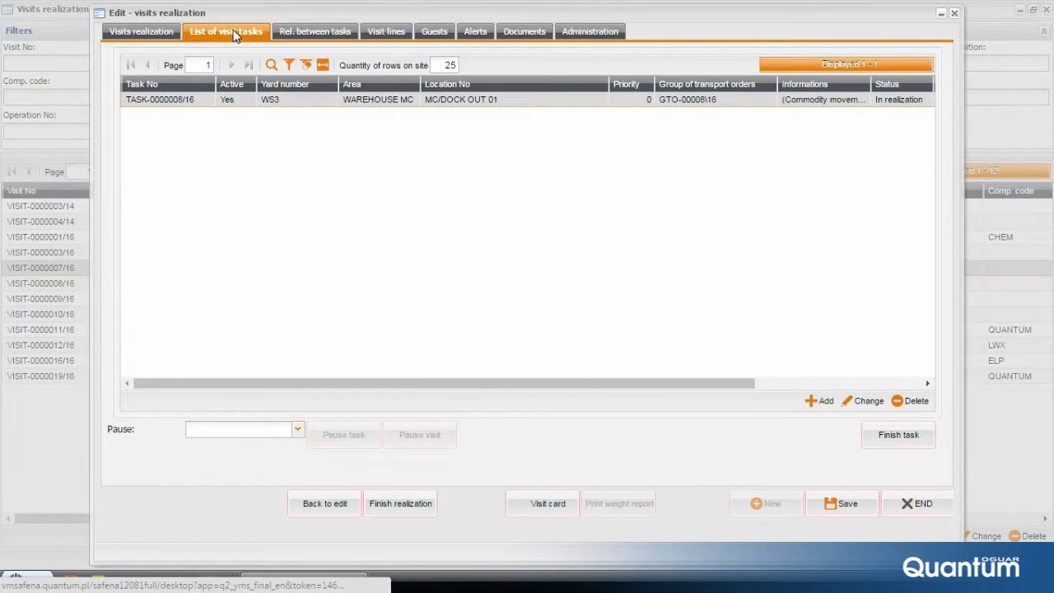
left_click(314, 35)
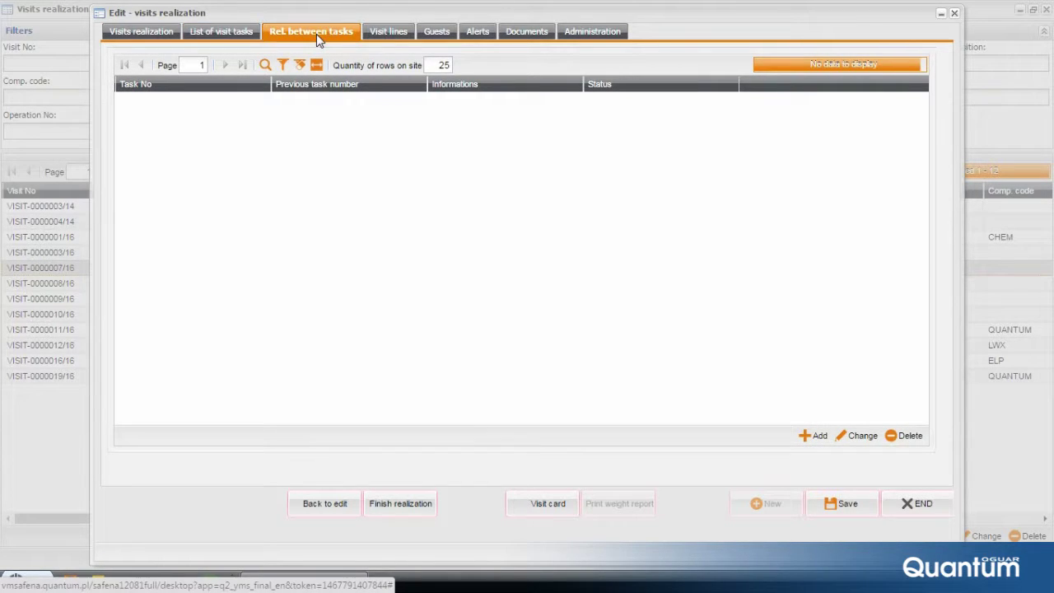
left_click(394, 35)
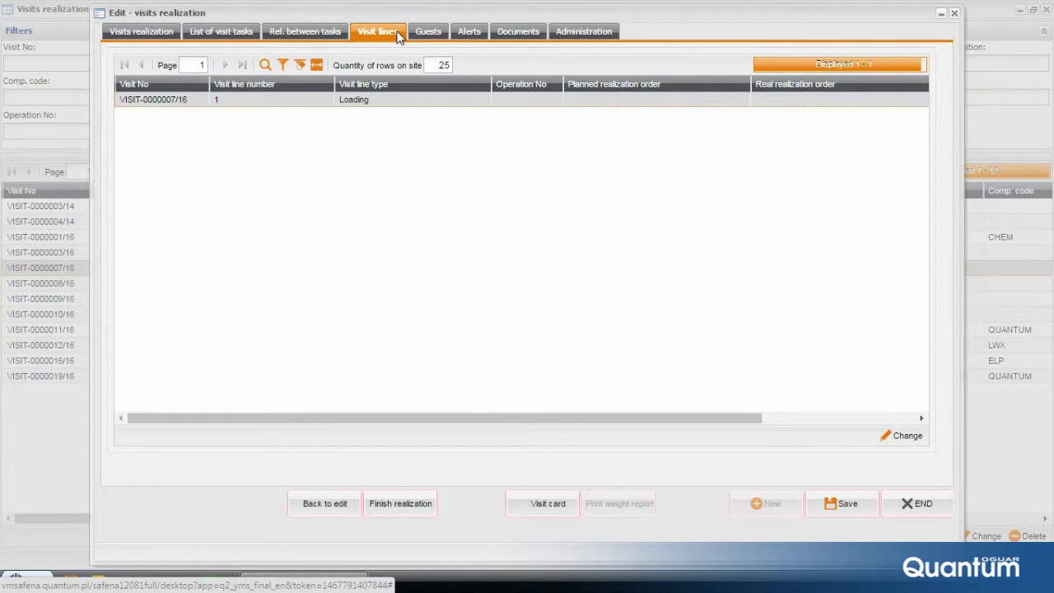
left_click(434, 37)
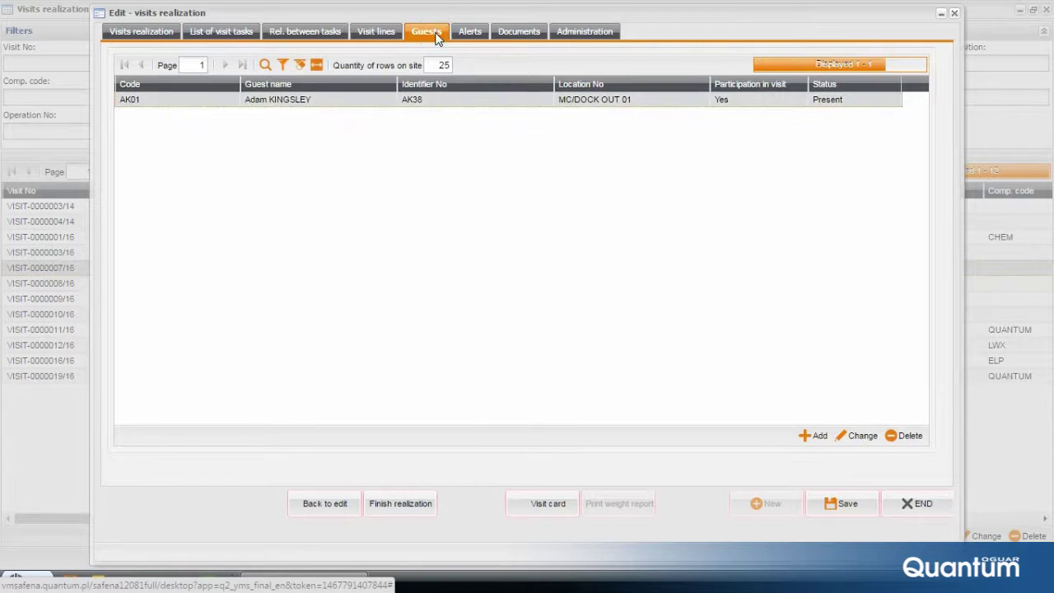
left_click(916, 503)
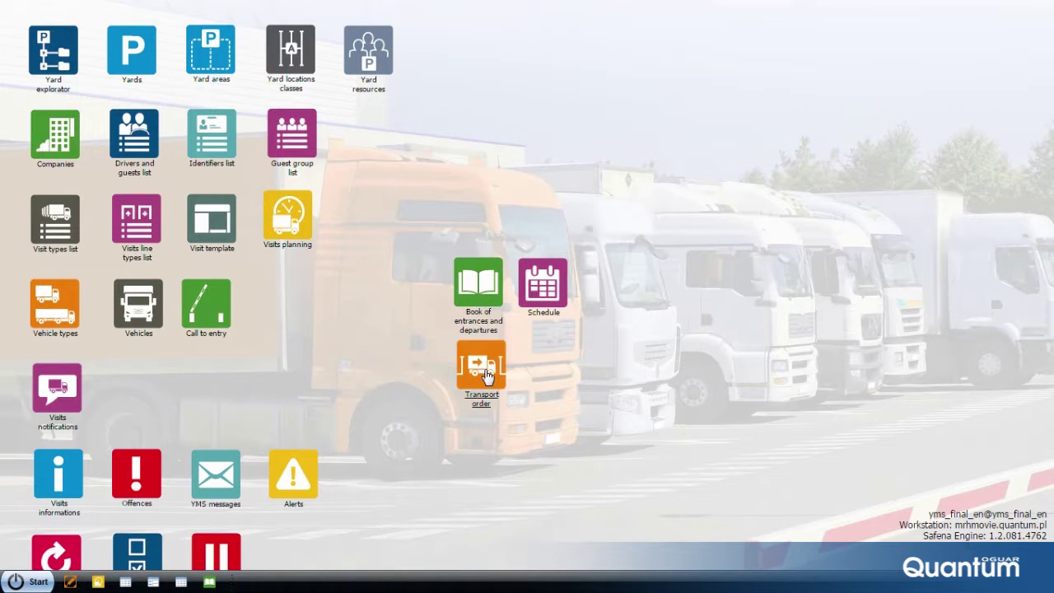
left_click(482, 367)
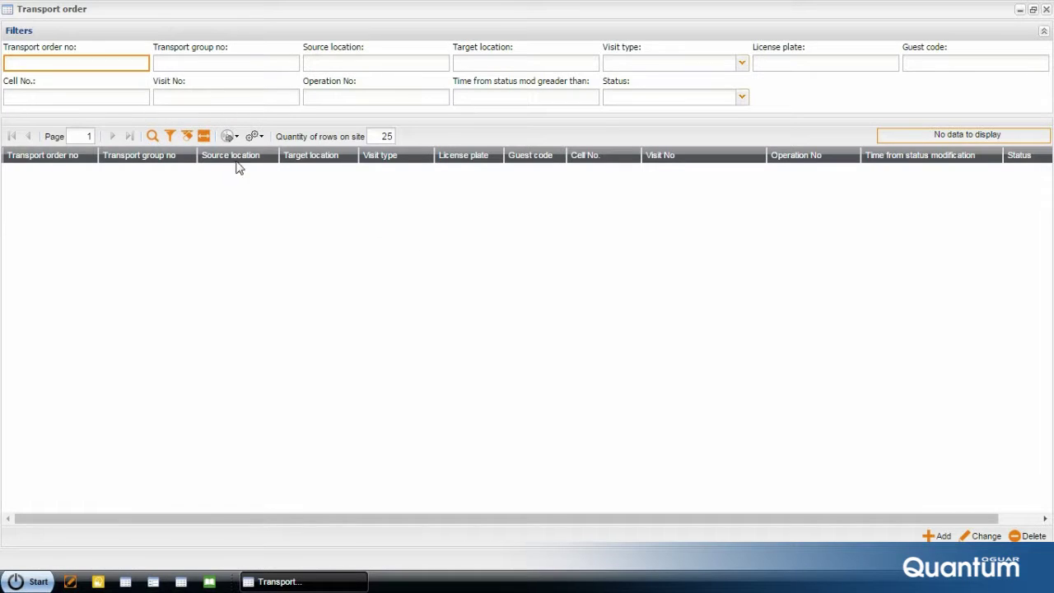
Step: Load all transport orders and inspect TO-00013\16
left_click(155, 137)
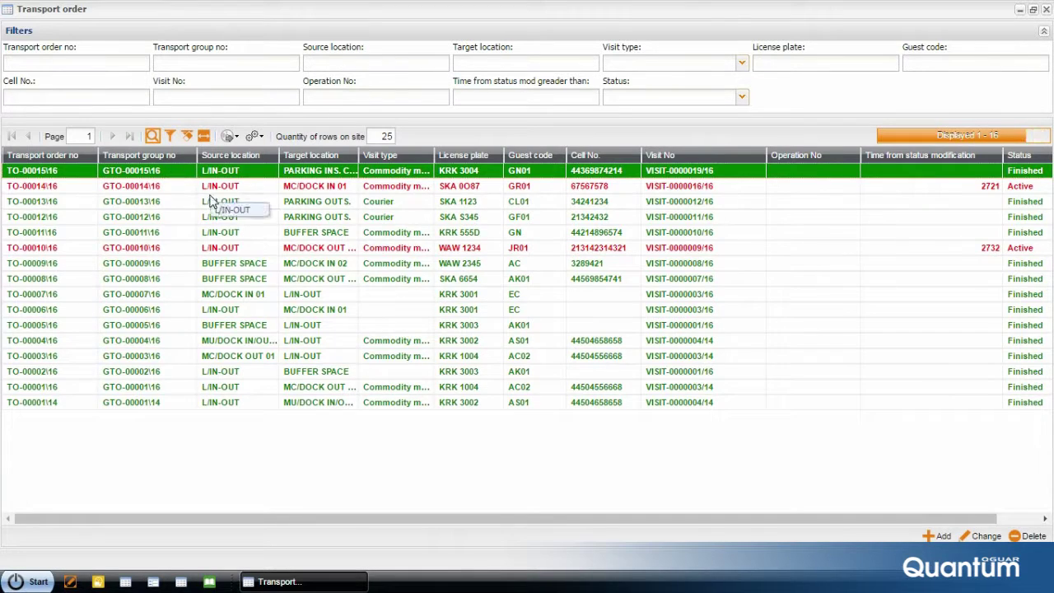
left_click(220, 203)
double_click(219, 203)
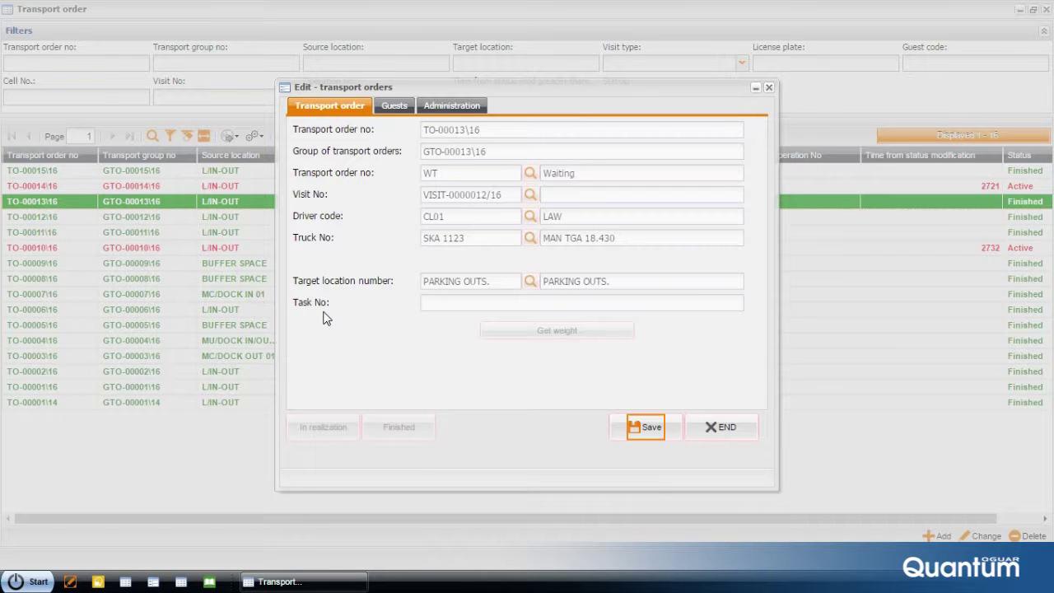
left_click(721, 429)
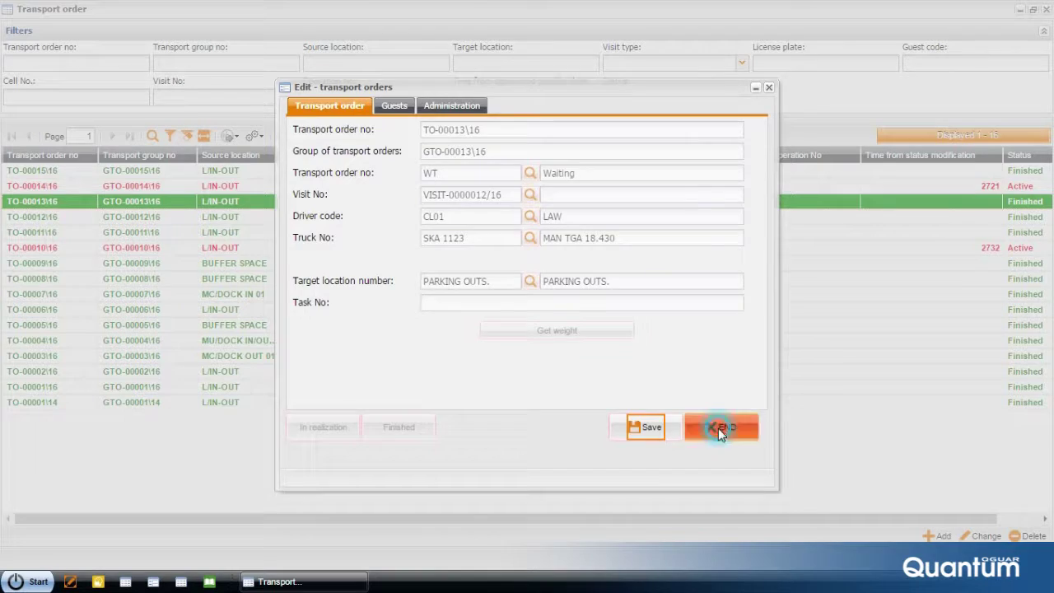
Step: Start a new transport order, then discard it unsaved
left_click(939, 536)
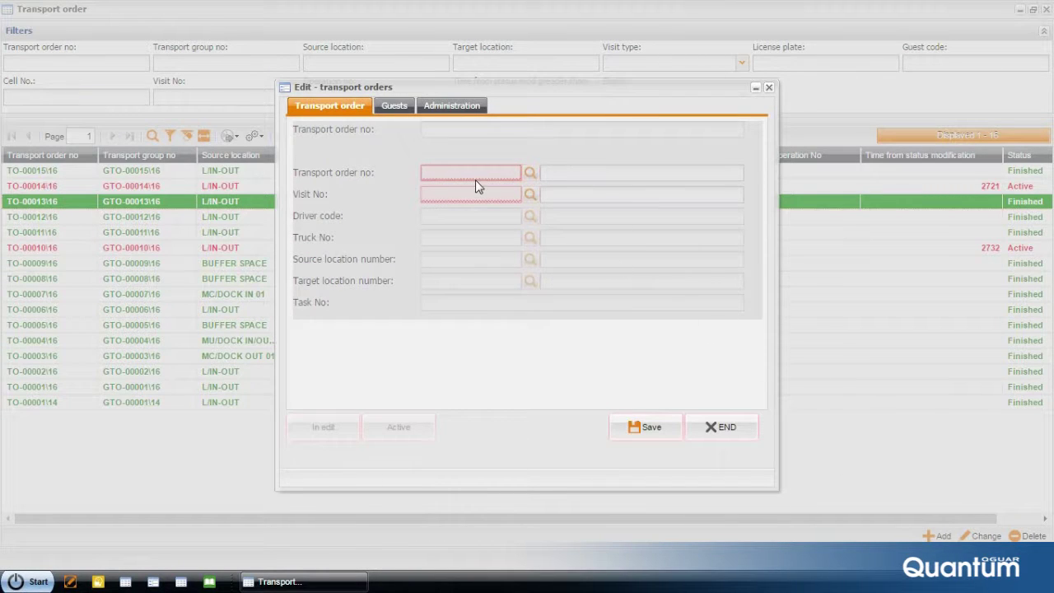
left_click(472, 179)
left_click(722, 427)
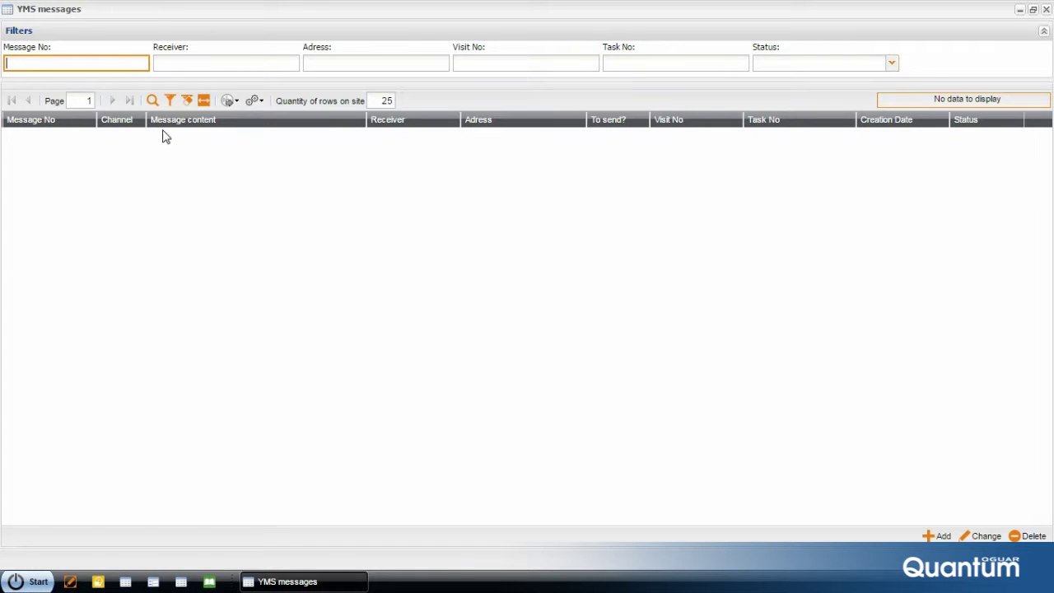
Step: Load the seventeen driver messages, then open and close Message-0008\16's SMS details
left_click(151, 100)
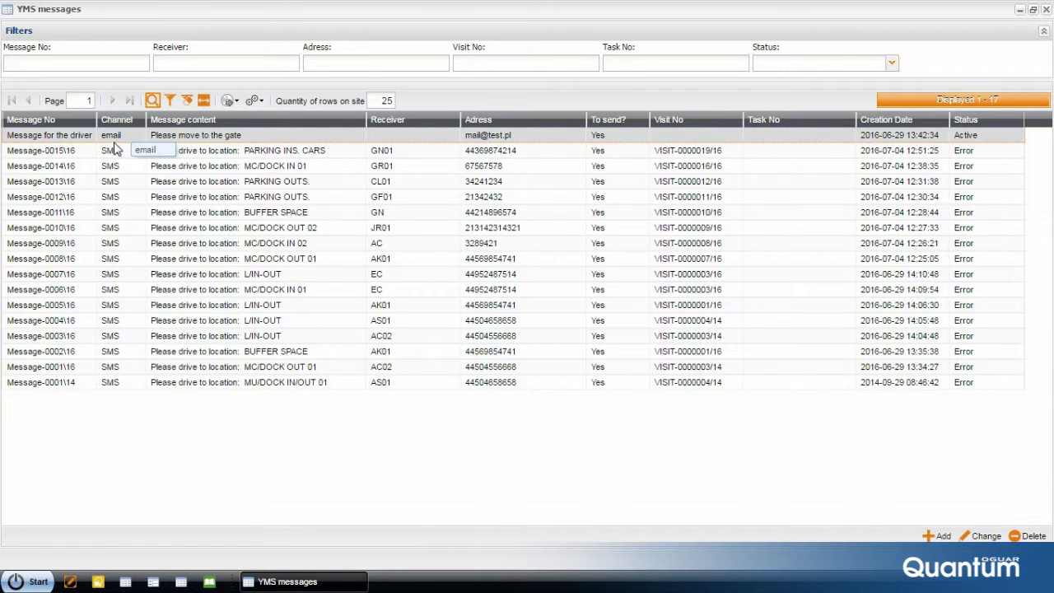
left_click(114, 153)
left_click(119, 137)
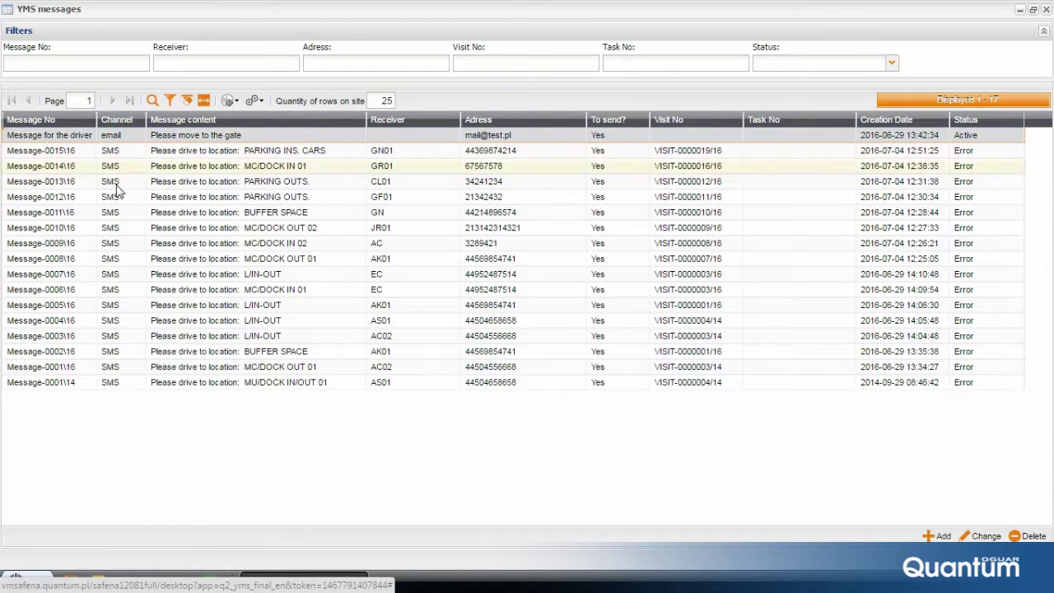
double_click(198, 264)
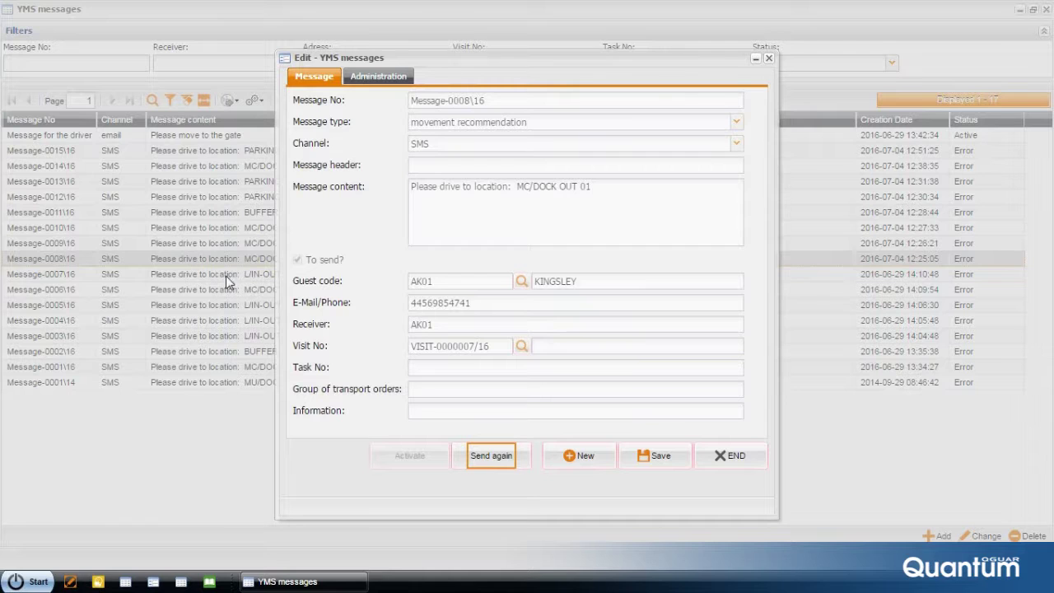
left_click(737, 461)
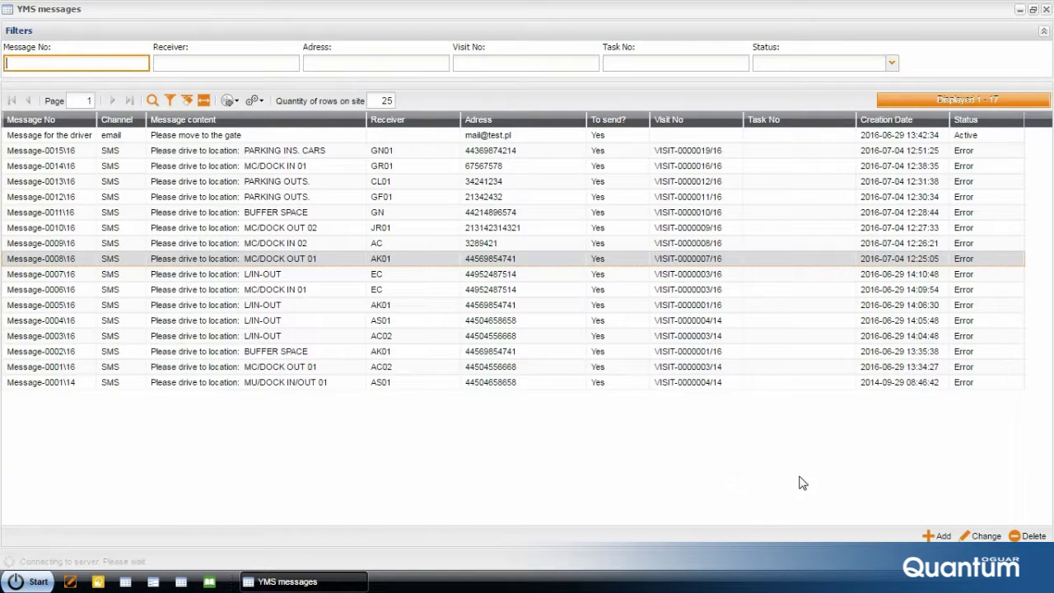
Step: Start a new message-from-user SMS with the header 'MOvement to a dock'
left_click(936, 536)
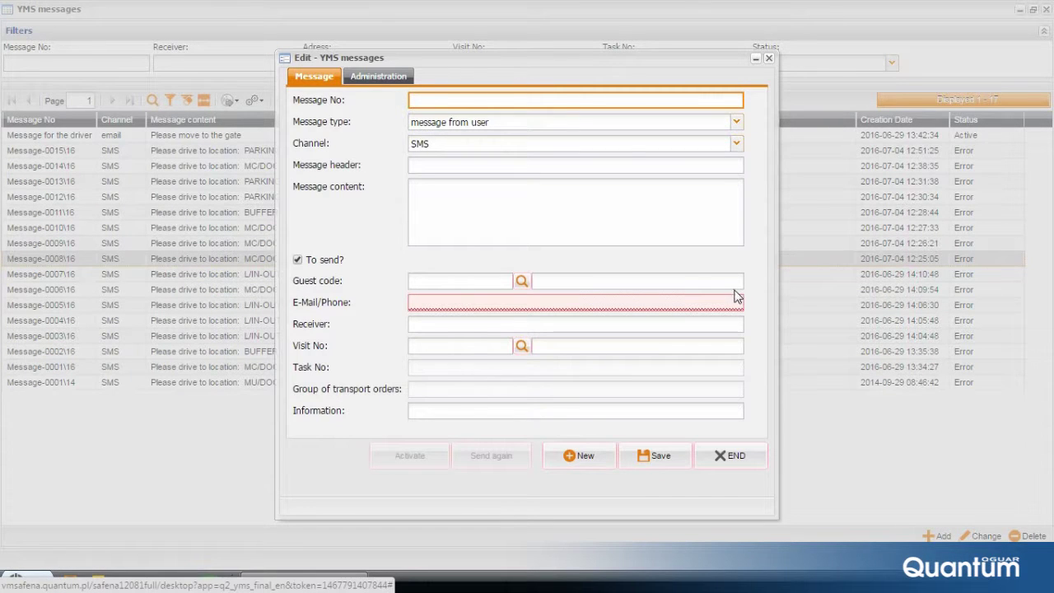
type("01")
left_click(736, 123)
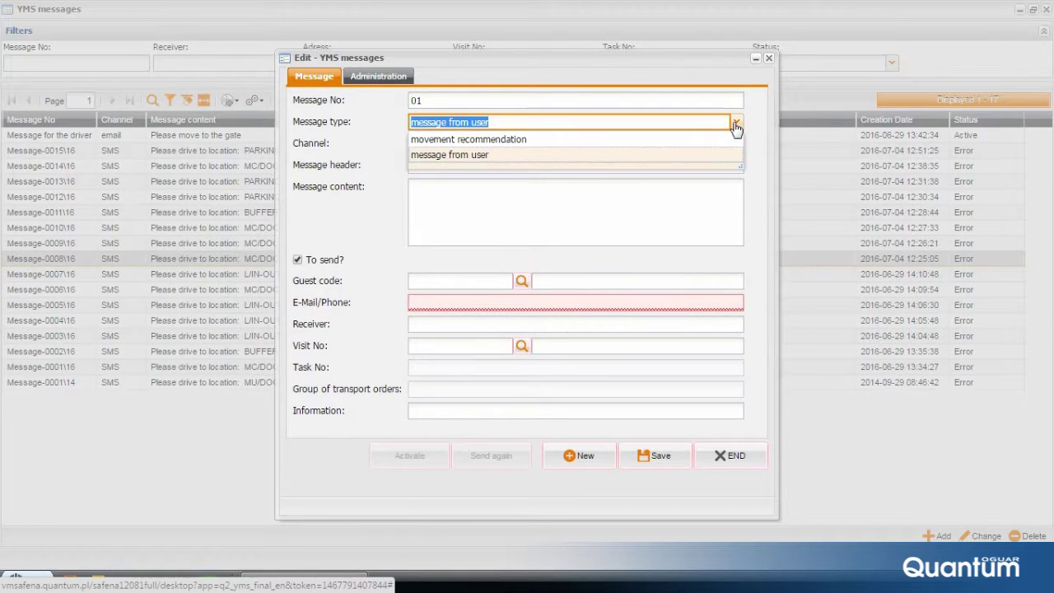
left_click(736, 124)
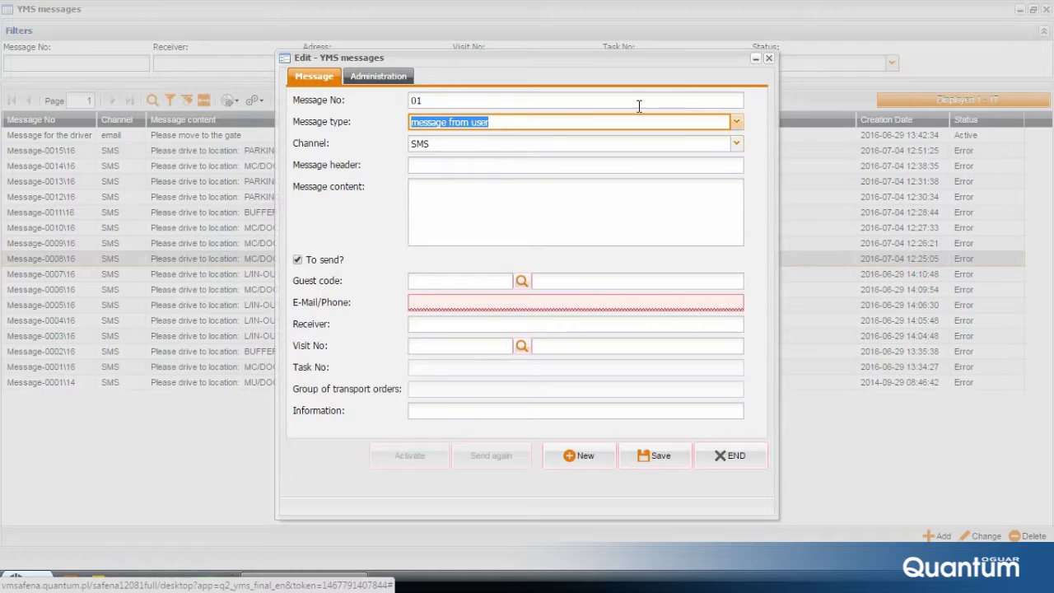
left_click(474, 165)
type("MOvement ")
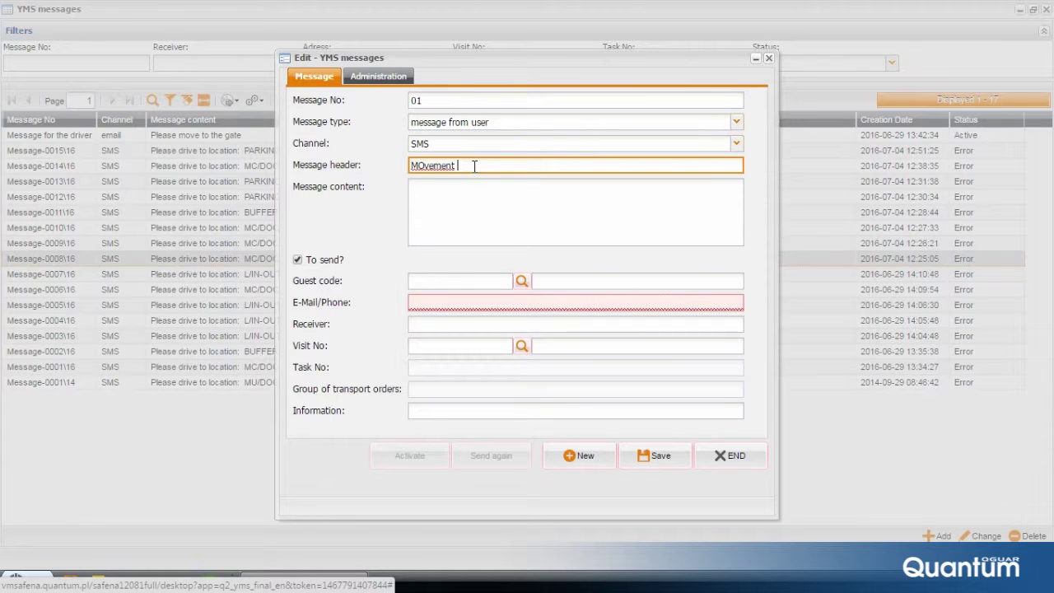
type("to a dock")
Step: Enter the content 'Move to a dock nr 1', address it to guest AF01, and save
left_click(466, 193)
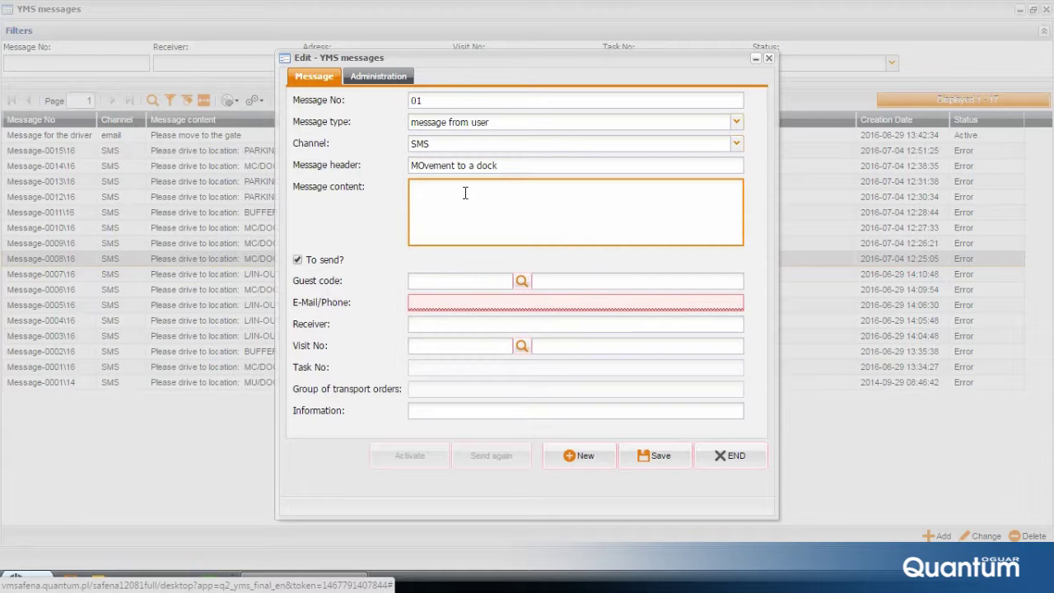
type("Move to a")
type(" dock nr 1")
left_click(523, 284)
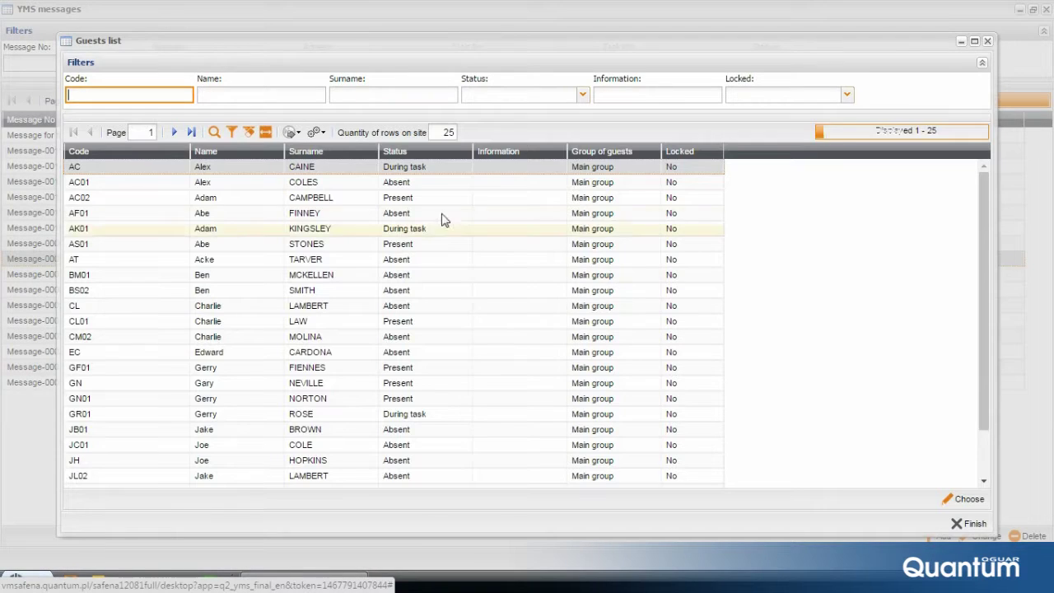
left_click(407, 212)
double_click(407, 211)
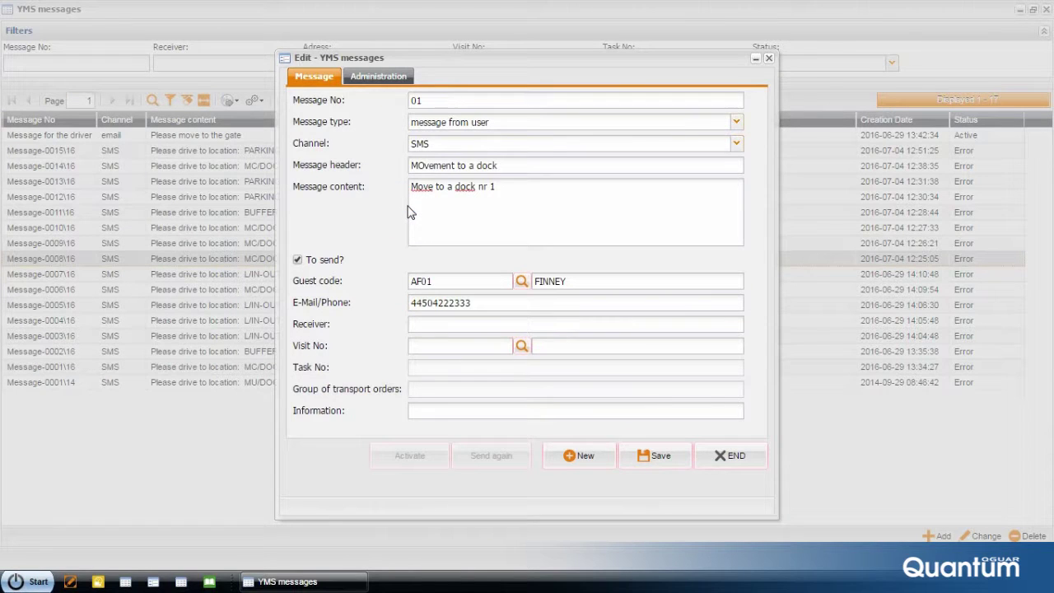
left_click(656, 460)
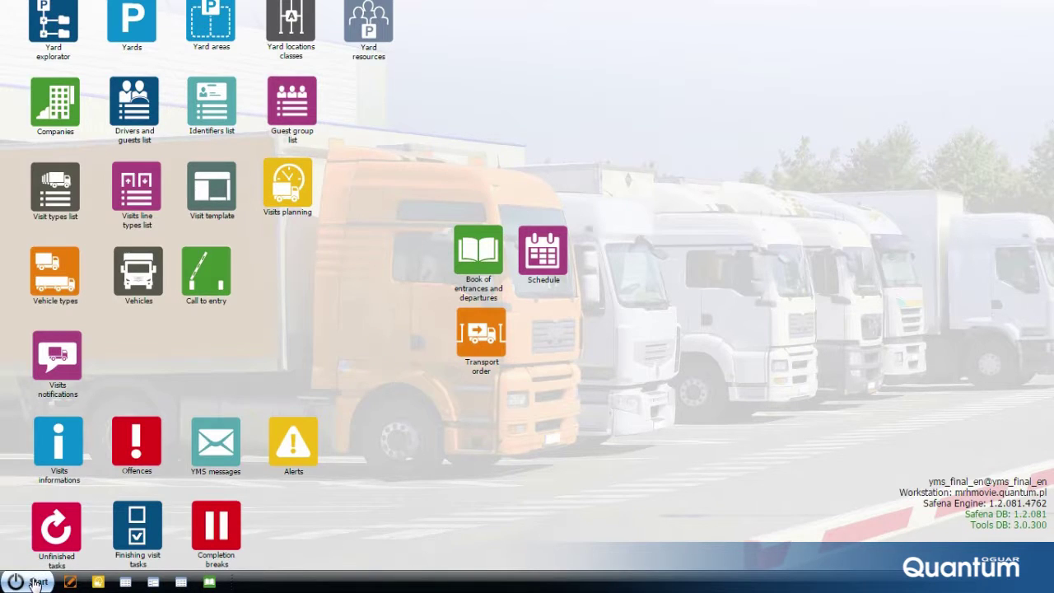
Step: Open the Reports window from the Start menu and expand the YMS reports
left_click(35, 581)
mouse_move(50, 401)
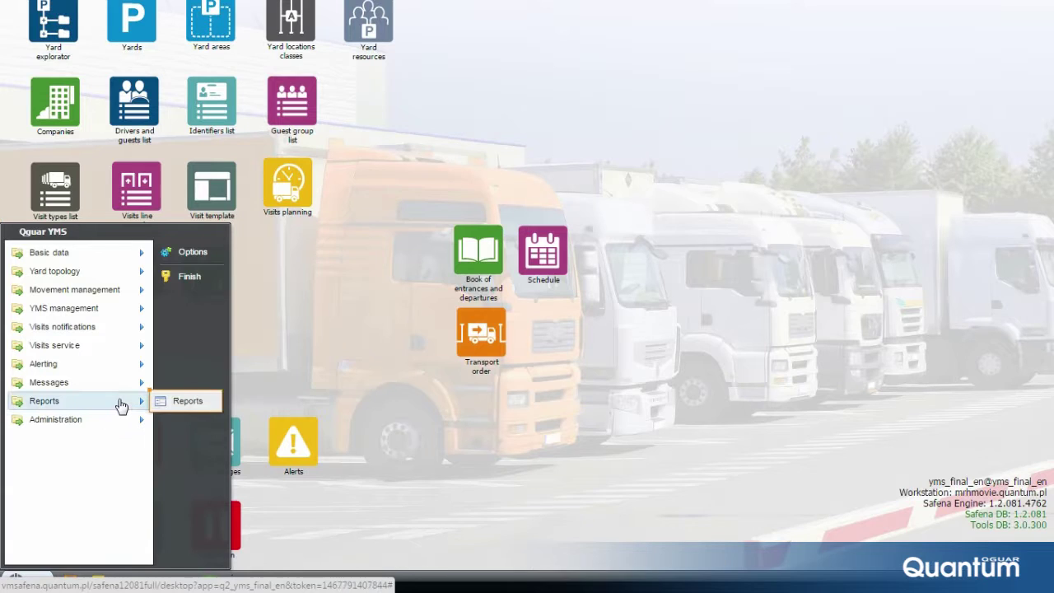
left_click(182, 403)
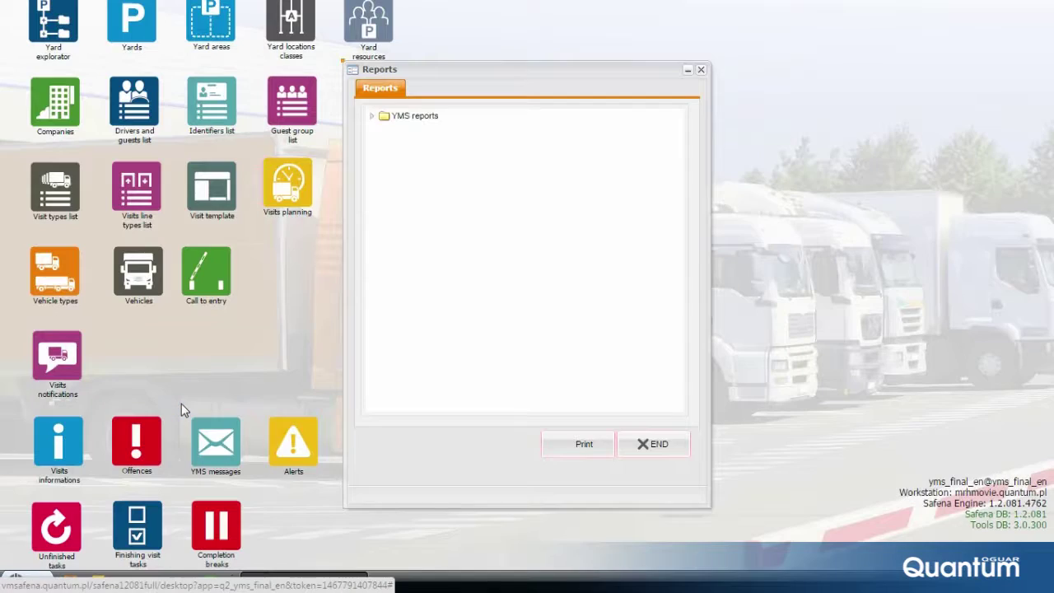
left_click(373, 119)
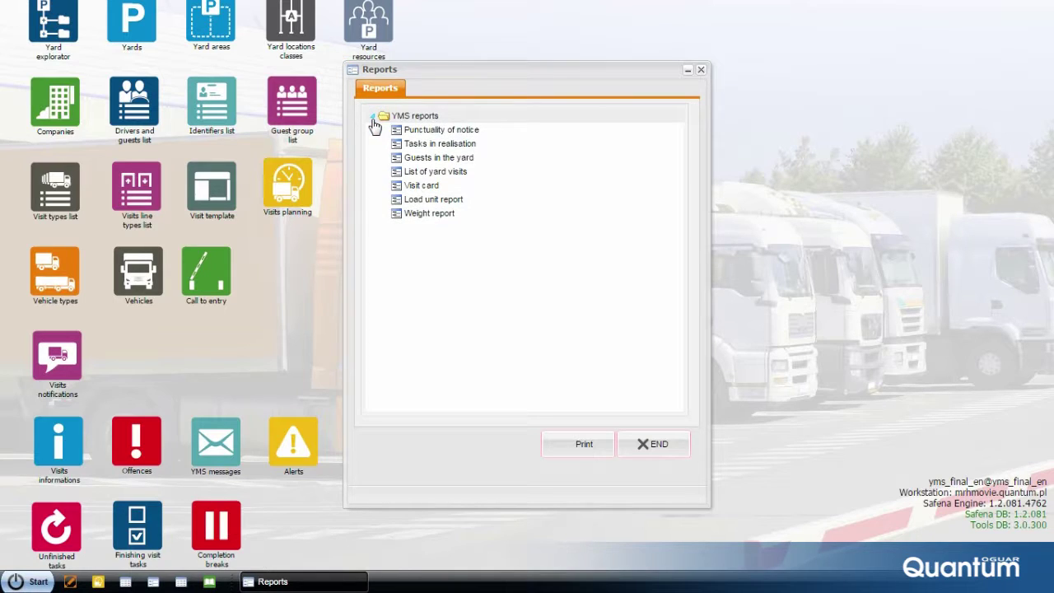
Step: Browse the YMS reports and open the List of yard visits parameter form
left_click(485, 132)
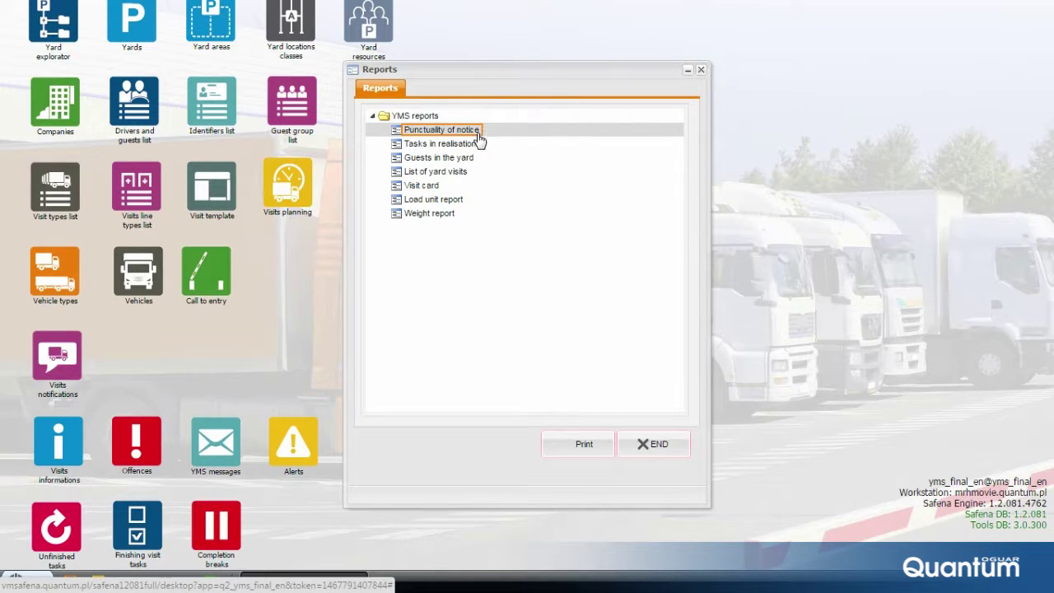
left_click(475, 145)
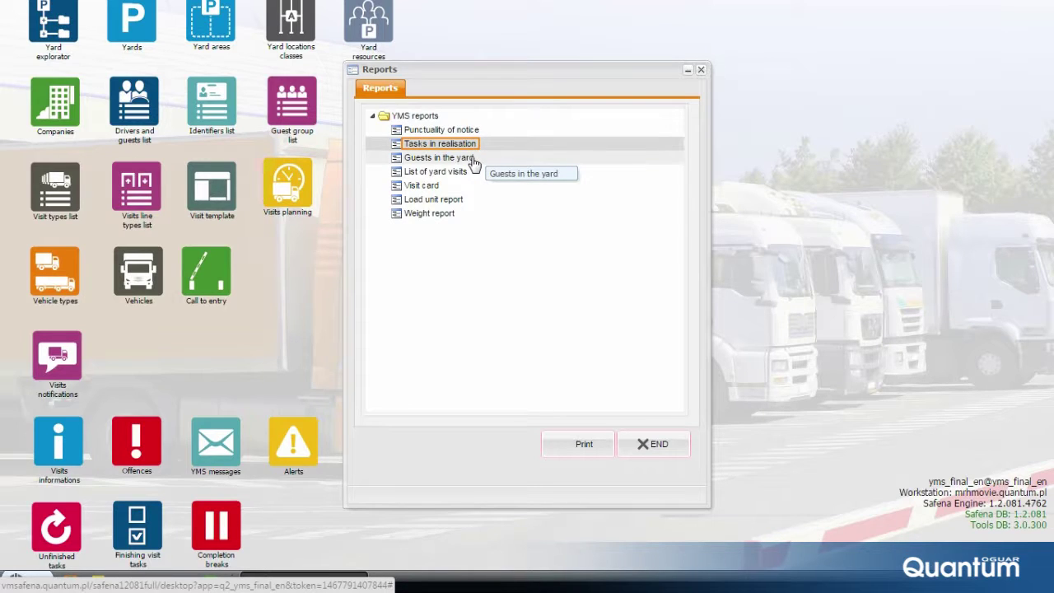
left_click(476, 163)
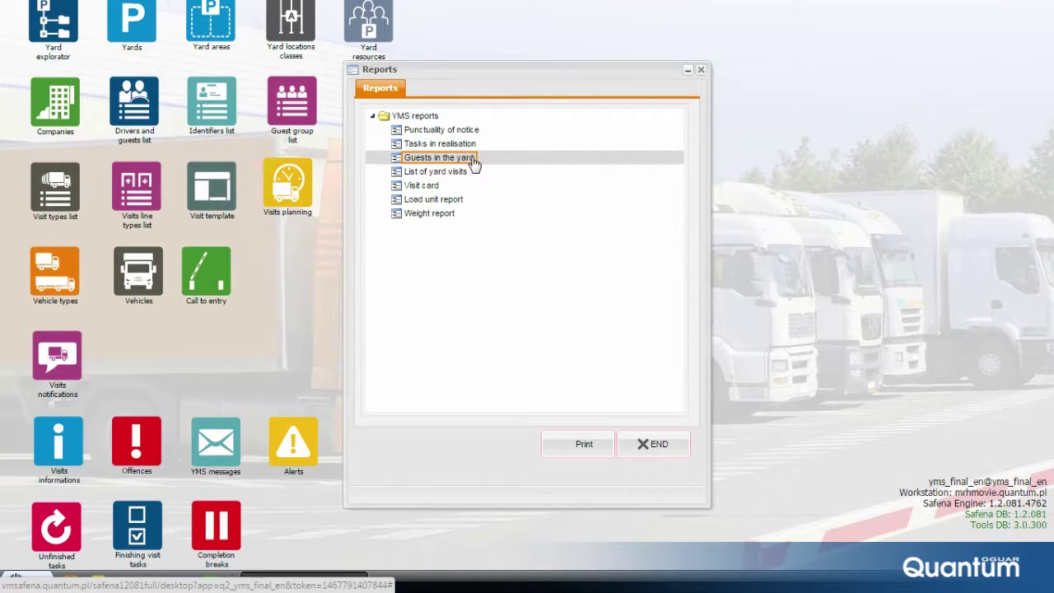
left_click(468, 174)
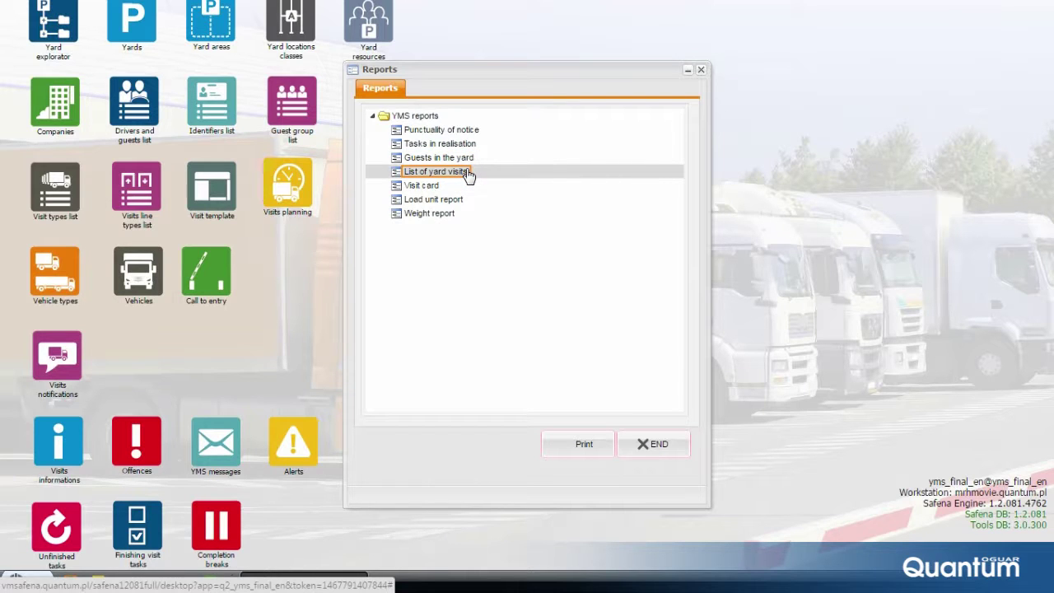
left_click(464, 189)
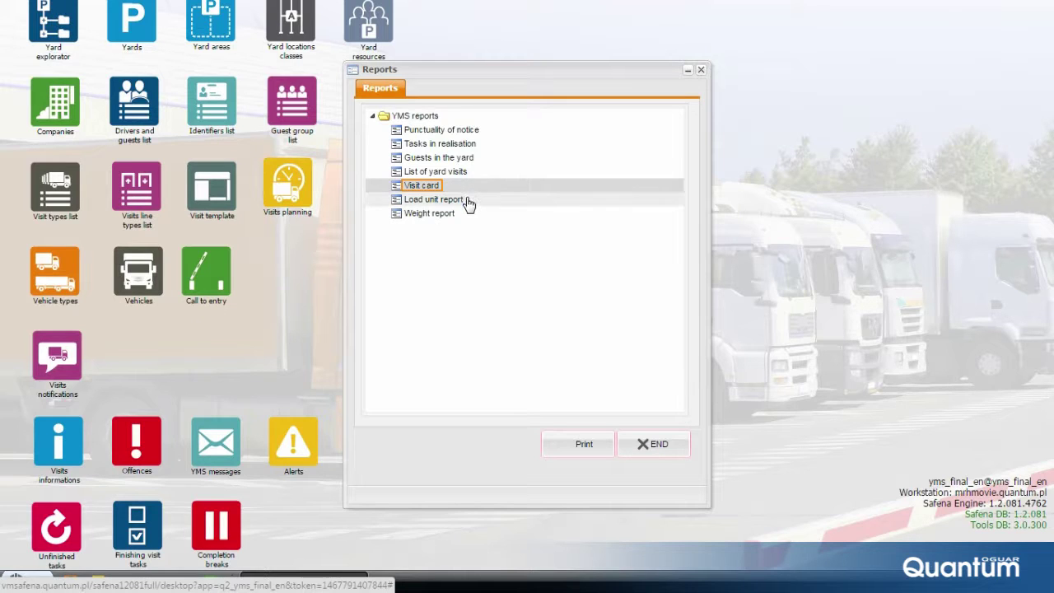
left_click(468, 204)
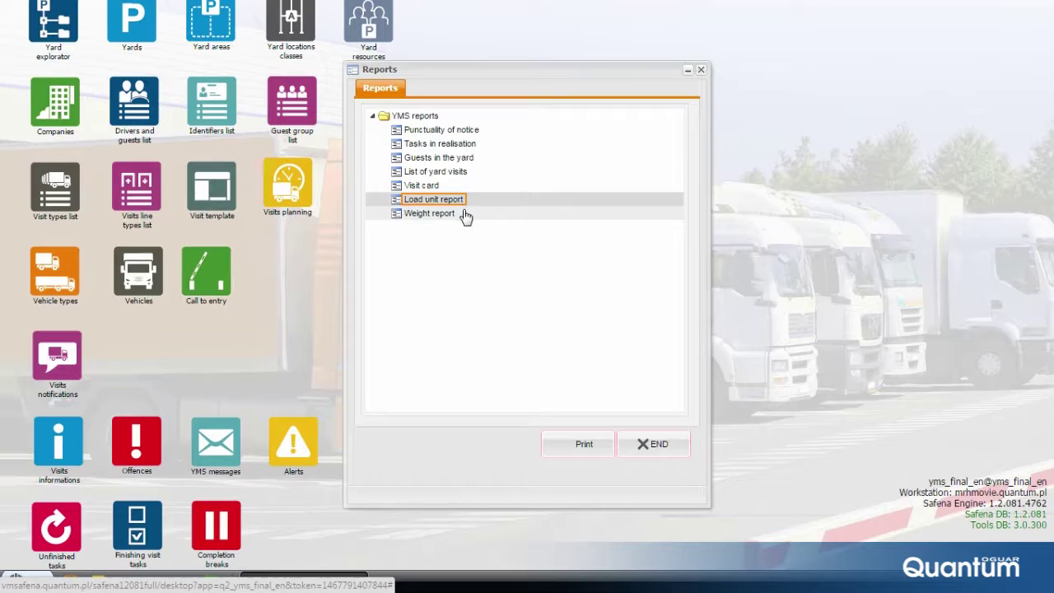
left_click(465, 214)
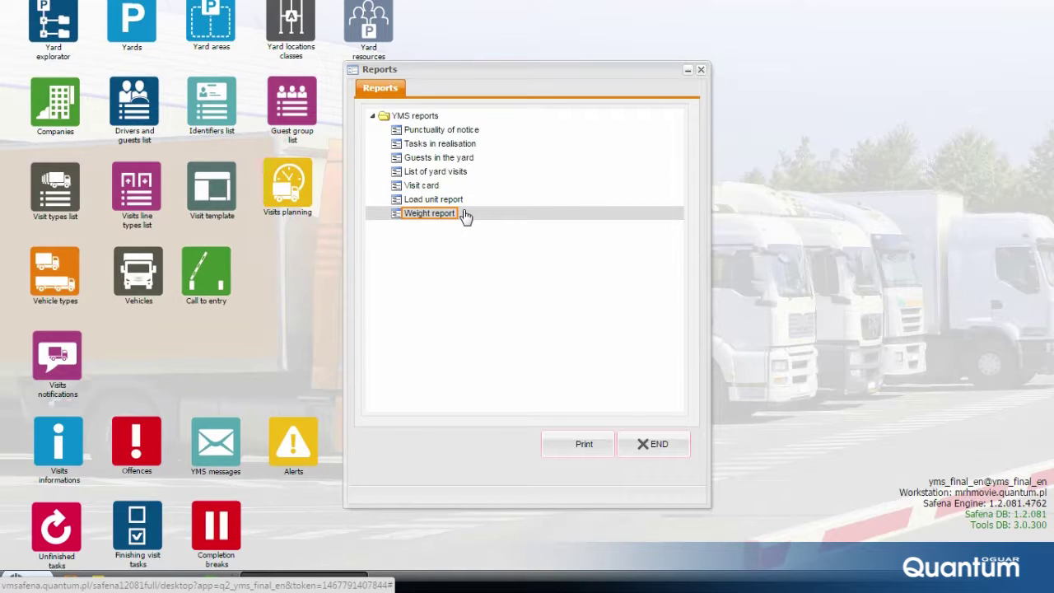
left_click(469, 161)
left_click(459, 171)
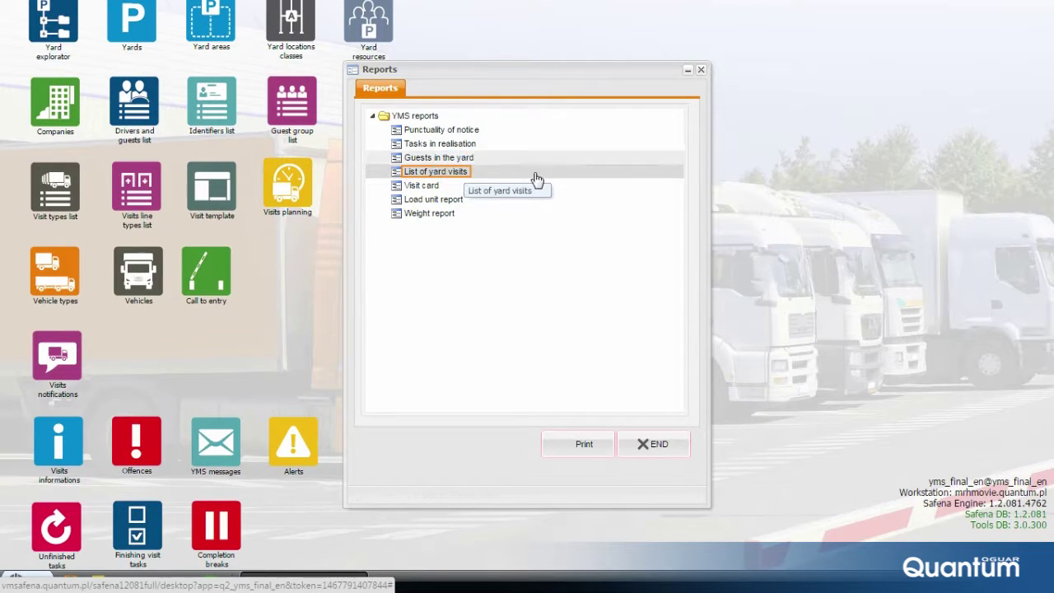
left_click(578, 445)
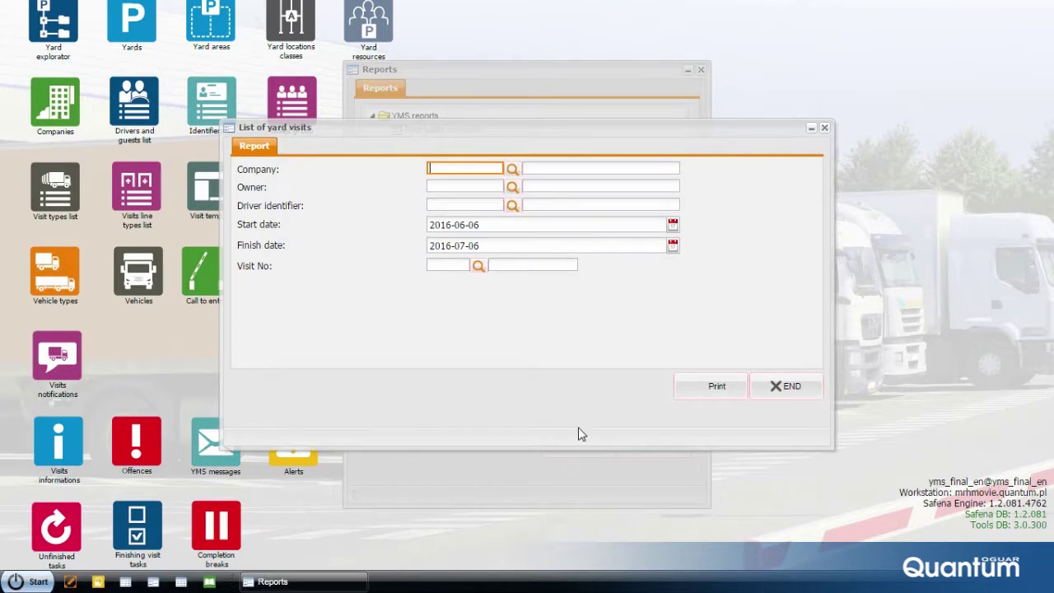
Step: Set the report company to CHEM / United Chemistry and print the yard visits PDF
left_click(511, 168)
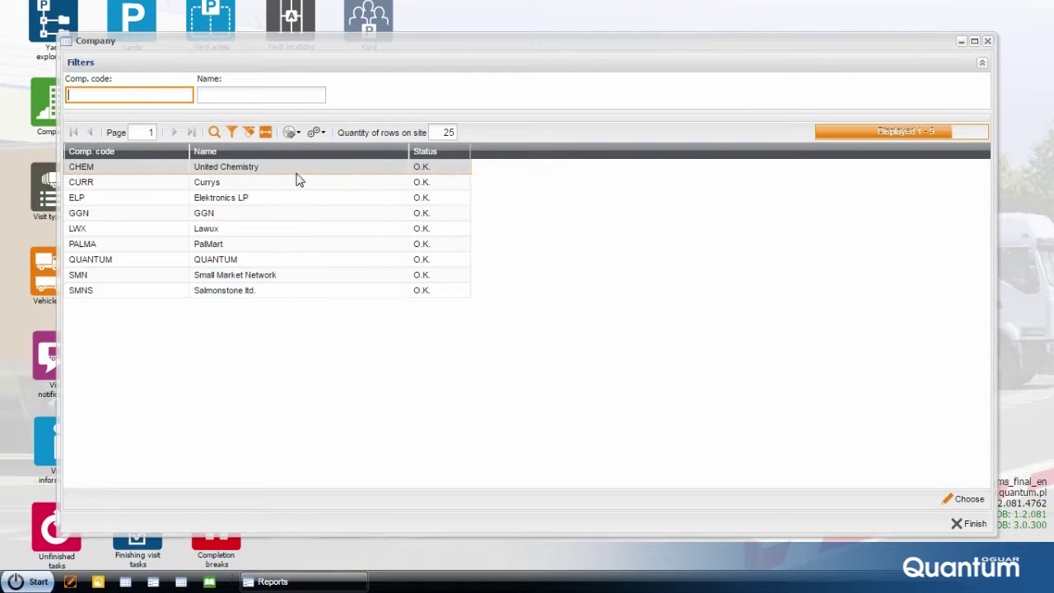
left_click(269, 167)
double_click(268, 167)
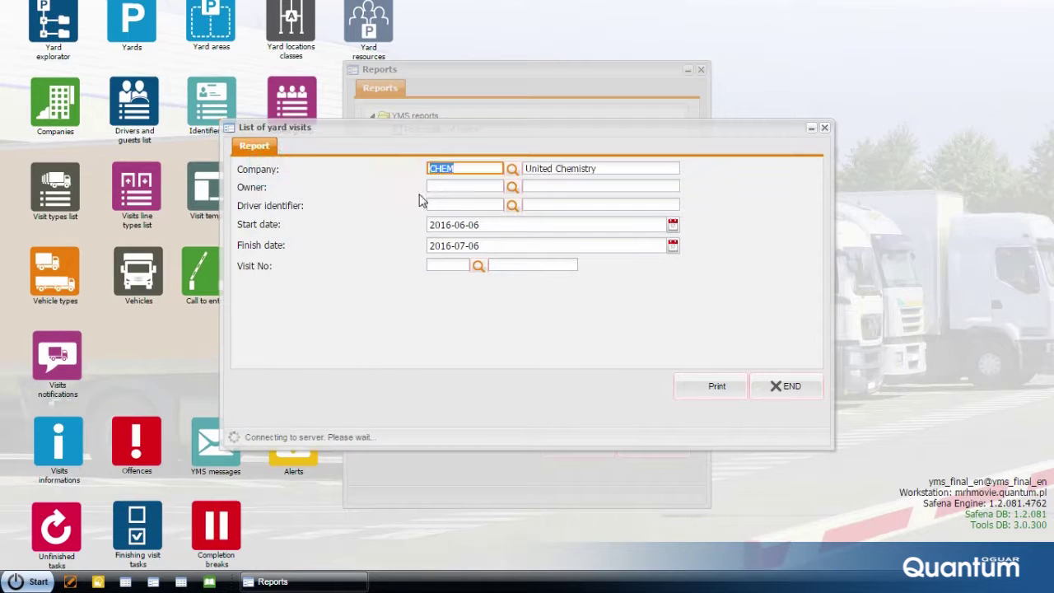
left_click(715, 391)
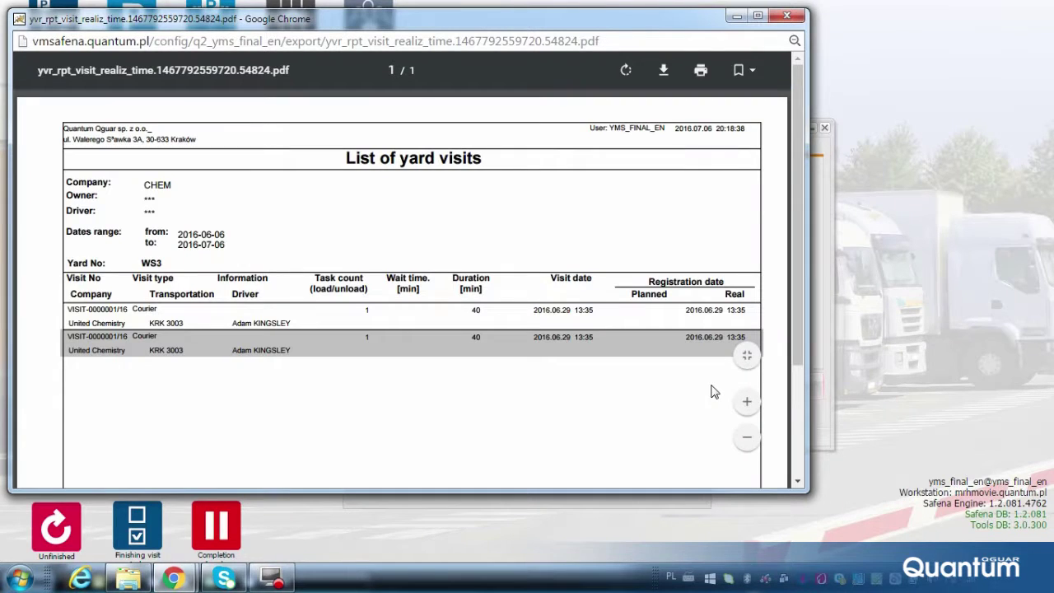
Step: Maximize the yard-visits PDF in Chrome, scroll it slightly, then close it
left_click(756, 16)
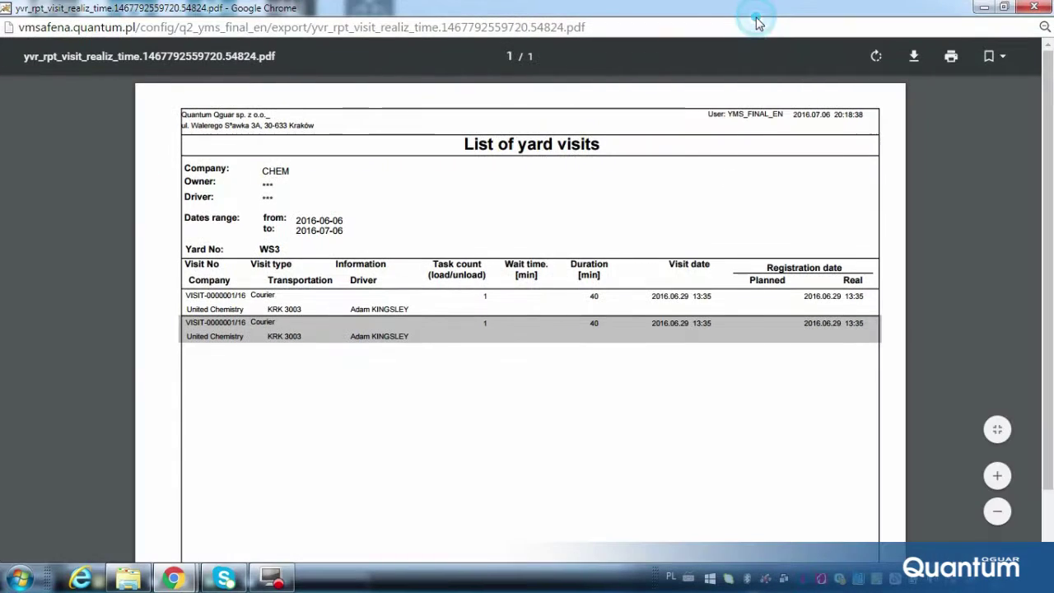
left_click(1044, 140)
left_click_drag(1044, 140, 1046, 149)
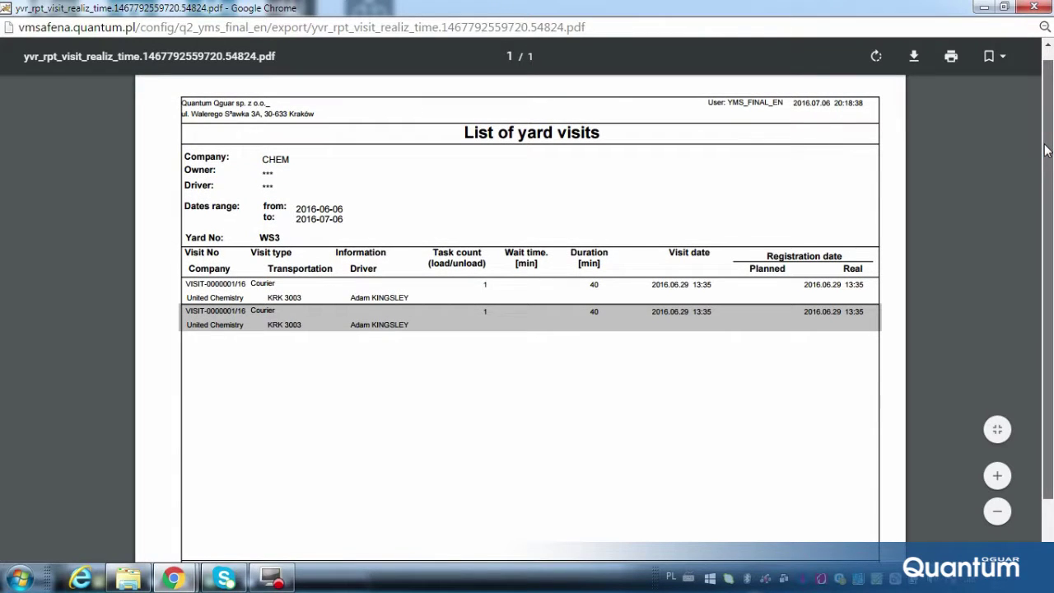
left_click(1047, 9)
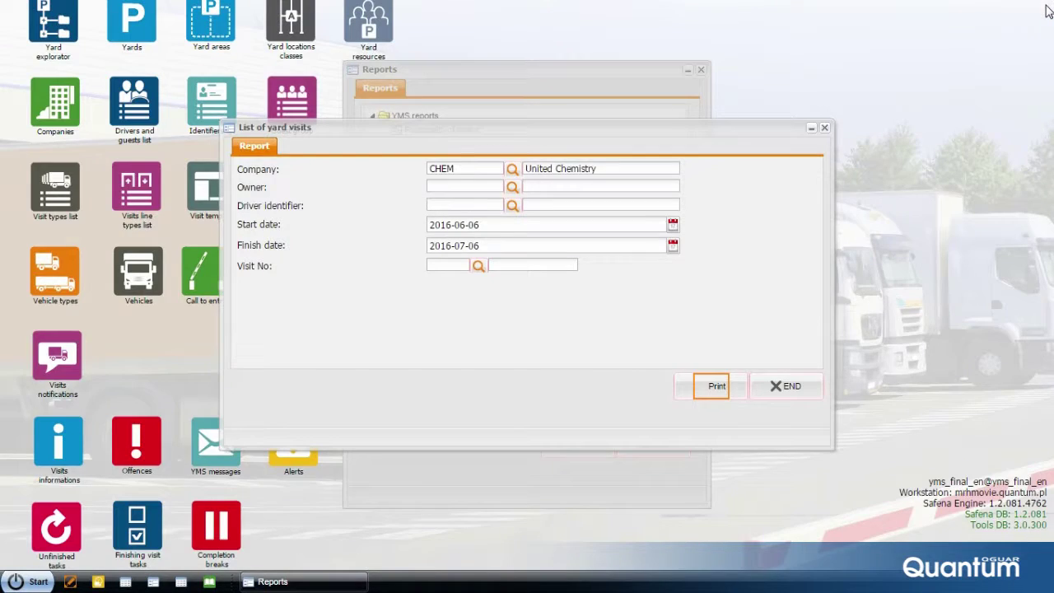
Step: Close the List of yard visits report form
left_click(780, 387)
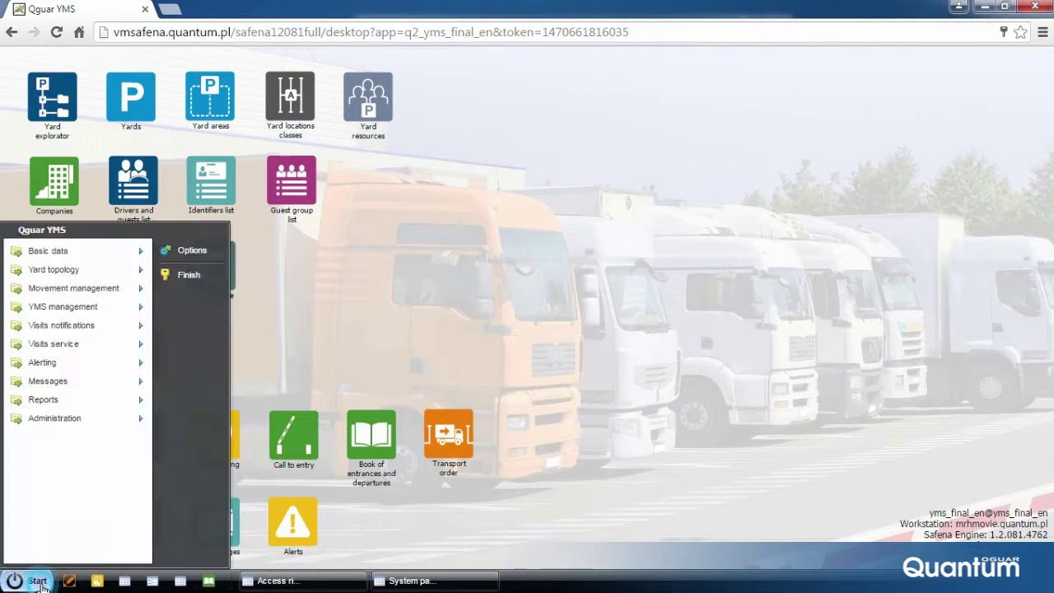
mouse_move(54, 418)
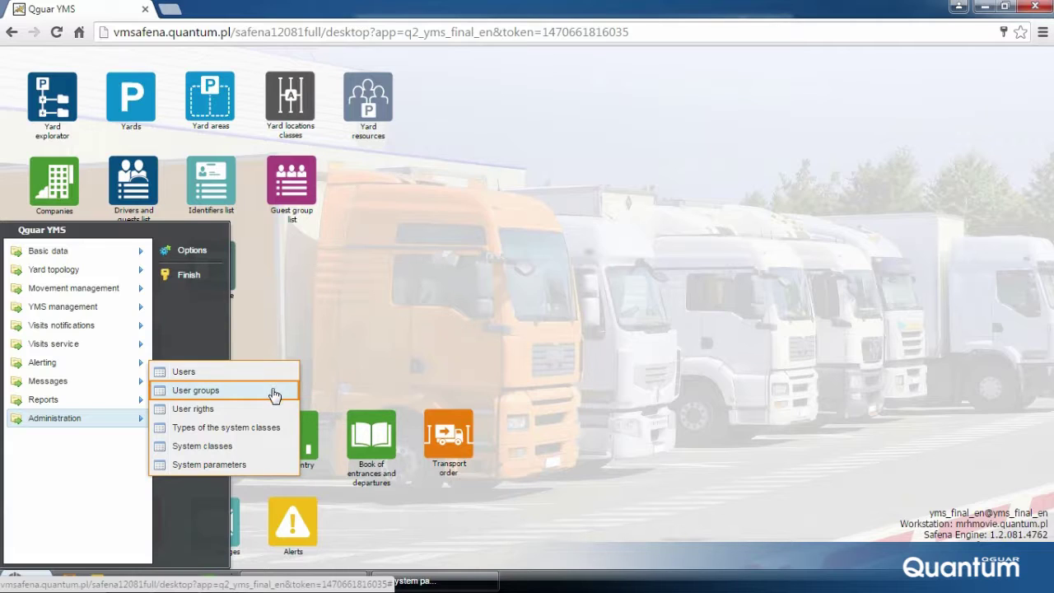
Step: Load the user groups list and open the QGUARADMIN group's details
left_click(274, 394)
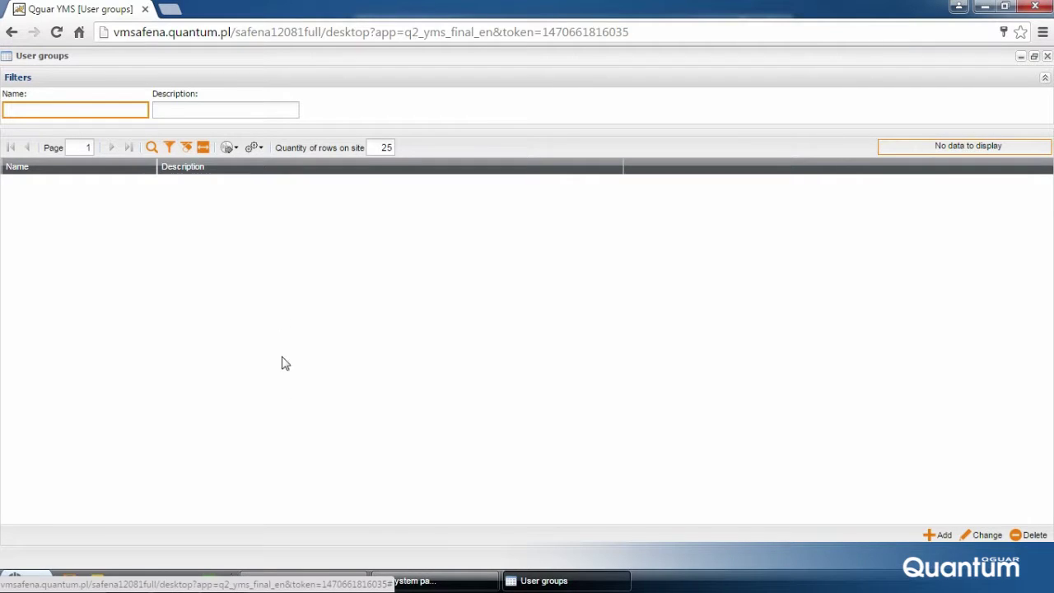
left_click(152, 147)
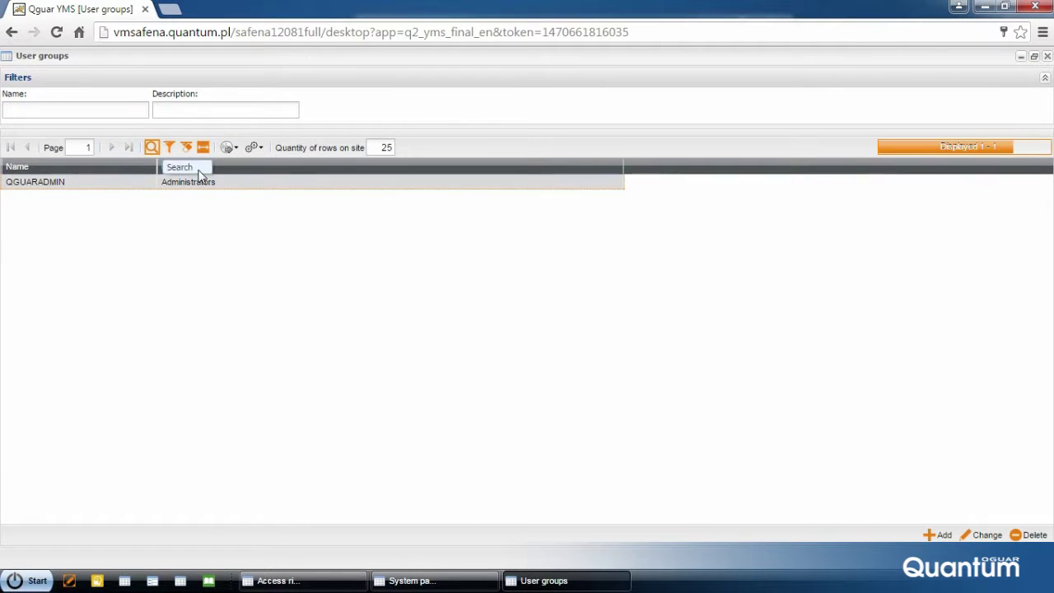
double_click(235, 185)
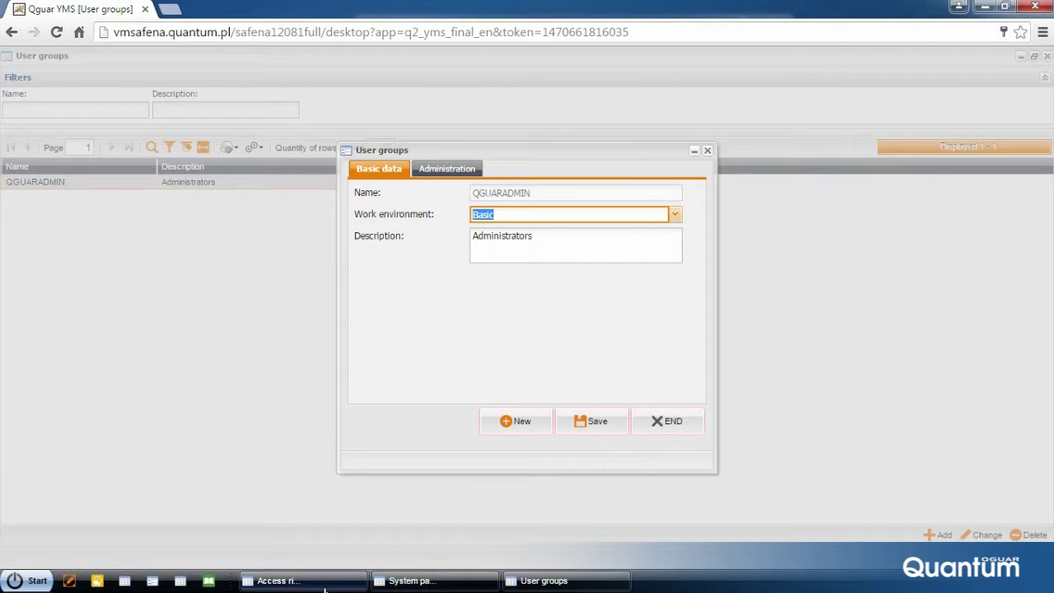
Step: Expand the Actions rights for the Administrators group, then show the QTR_LOG_ON_TM system parameter
left_click(321, 586)
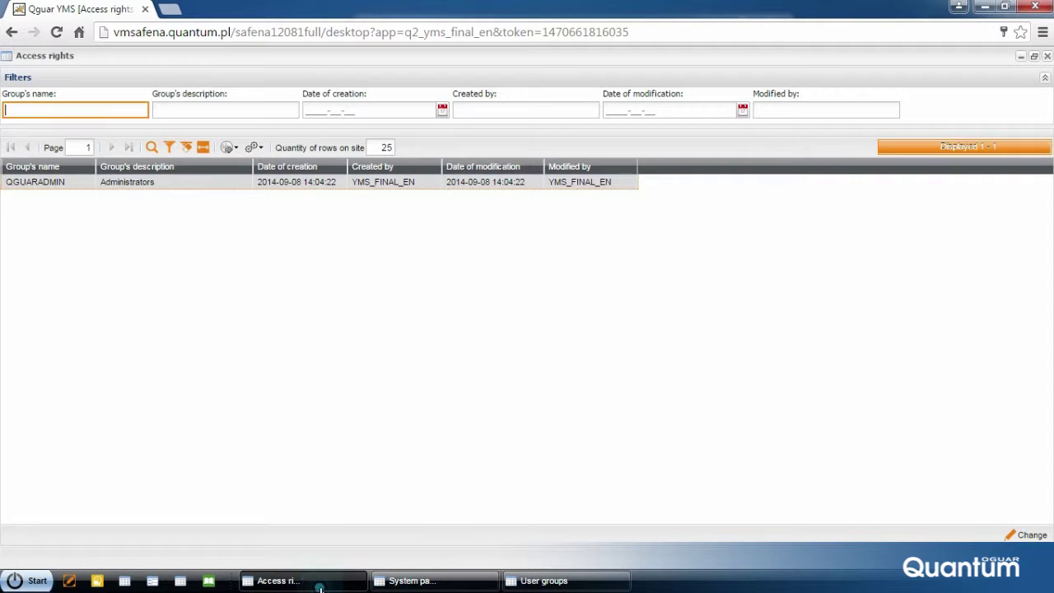
double_click(208, 183)
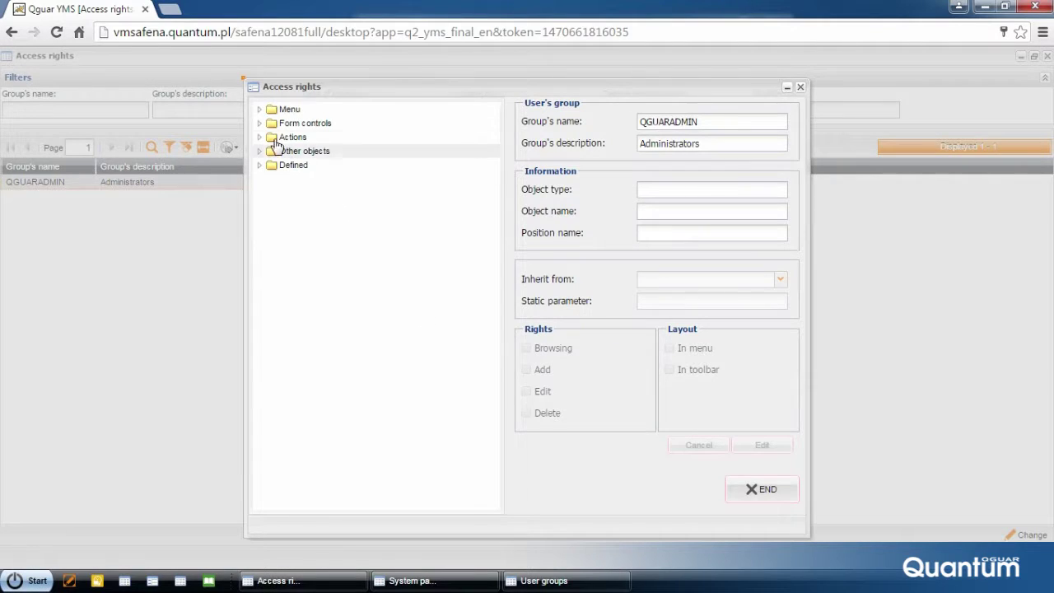
left_click(260, 138)
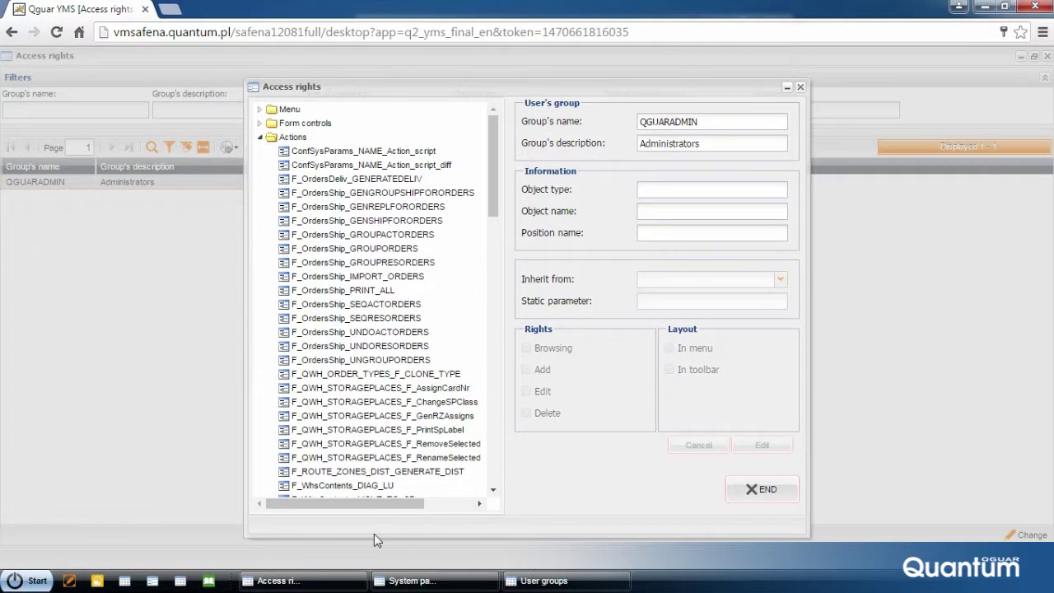
left_click(428, 581)
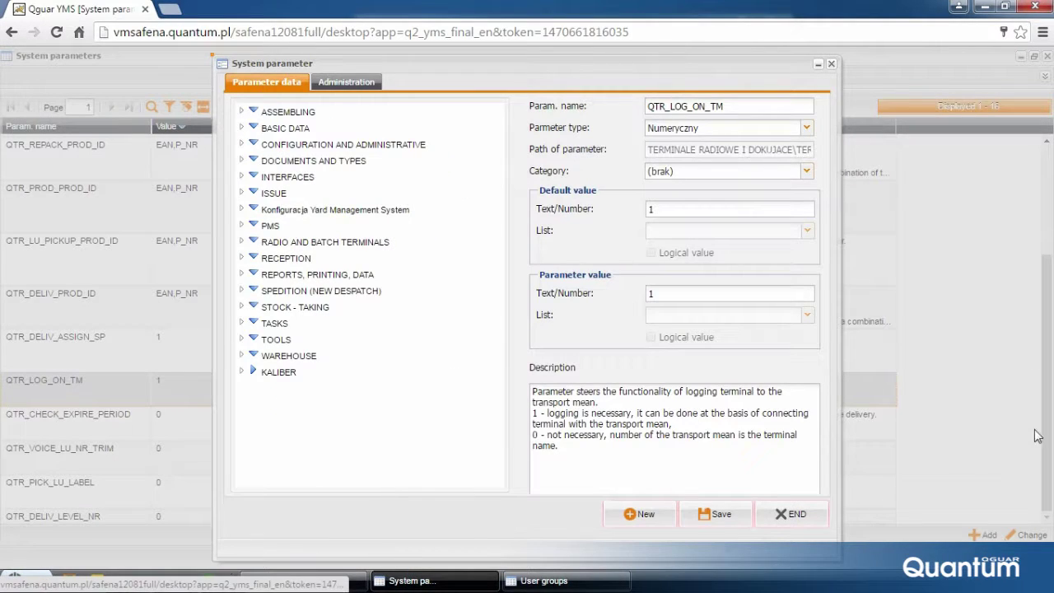